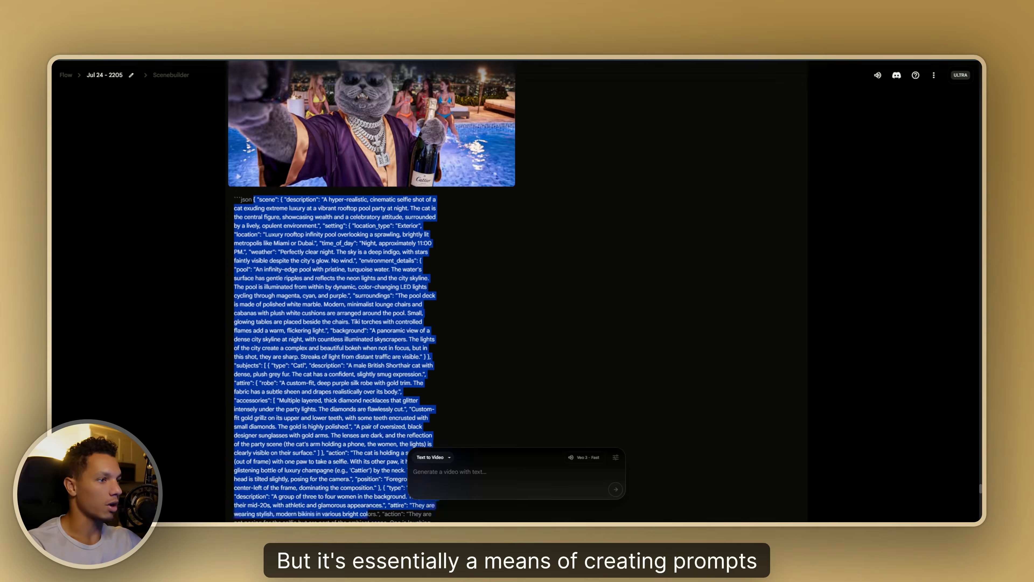
# Step: Examine the generated rooftop pool party cat selfie videos and the full JSON prompt beneath the second one
pyautogui.scroll(4, 334, 291)
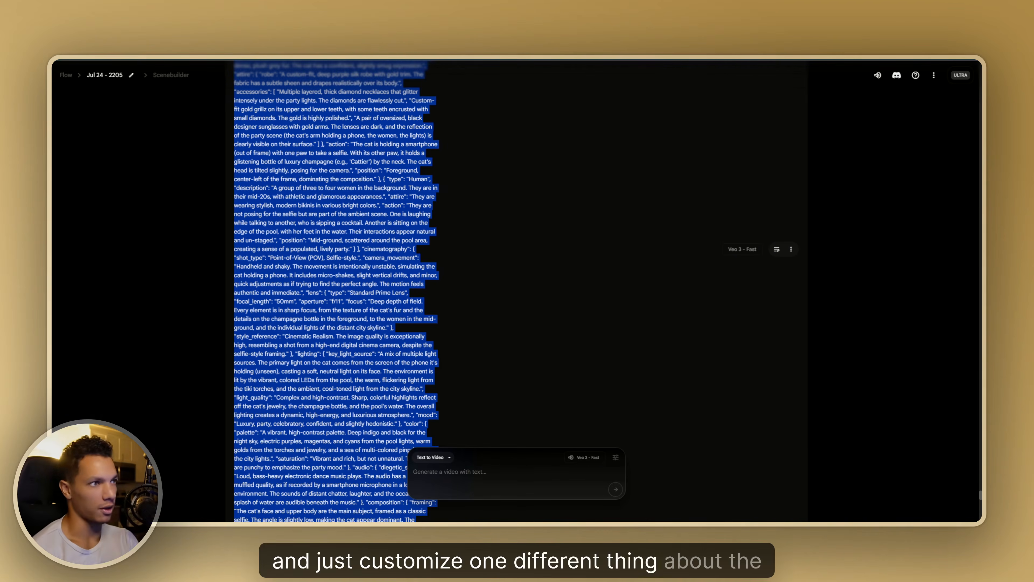
pyautogui.scroll(3, 336, 291)
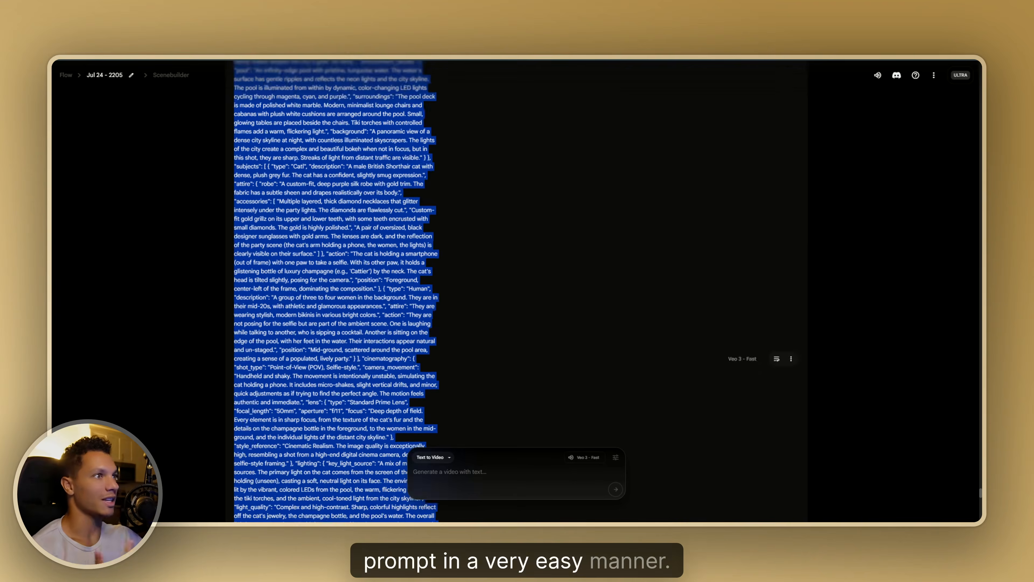
pyautogui.scroll(8, 336, 291)
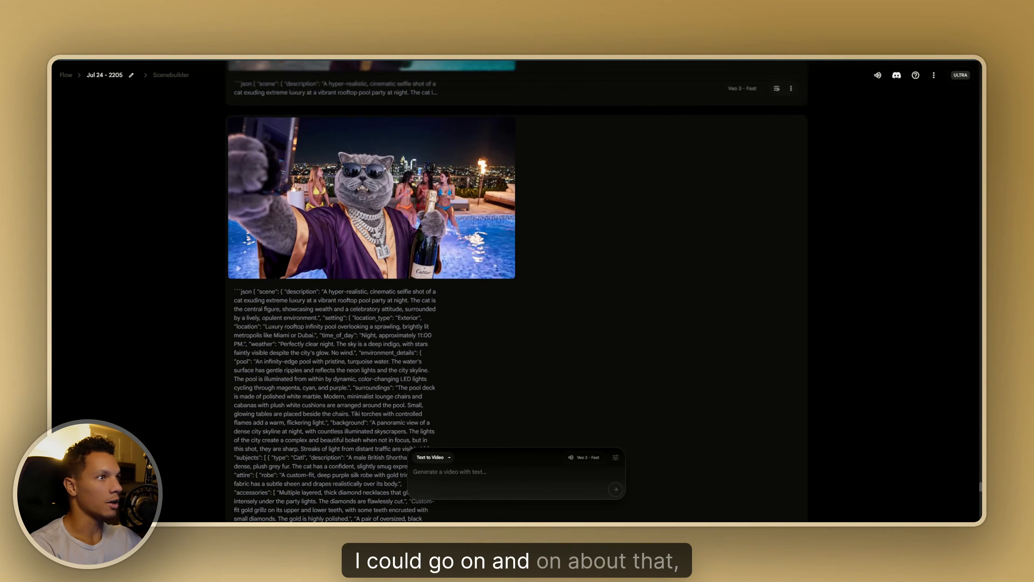
pyautogui.scroll(1, 518, 307)
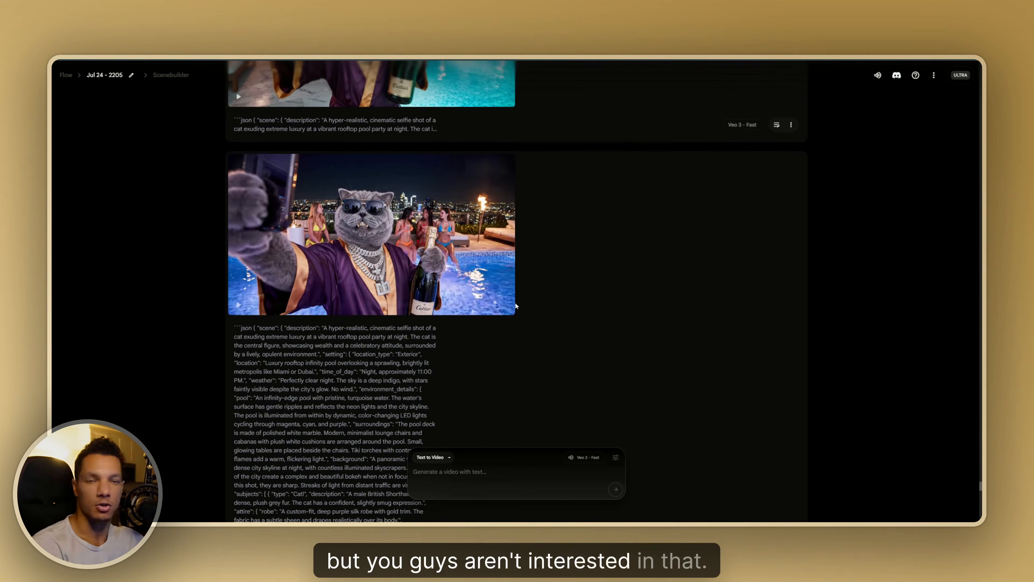
pyautogui.moveTo(514, 294)
pyautogui.scroll(1, 517, 292)
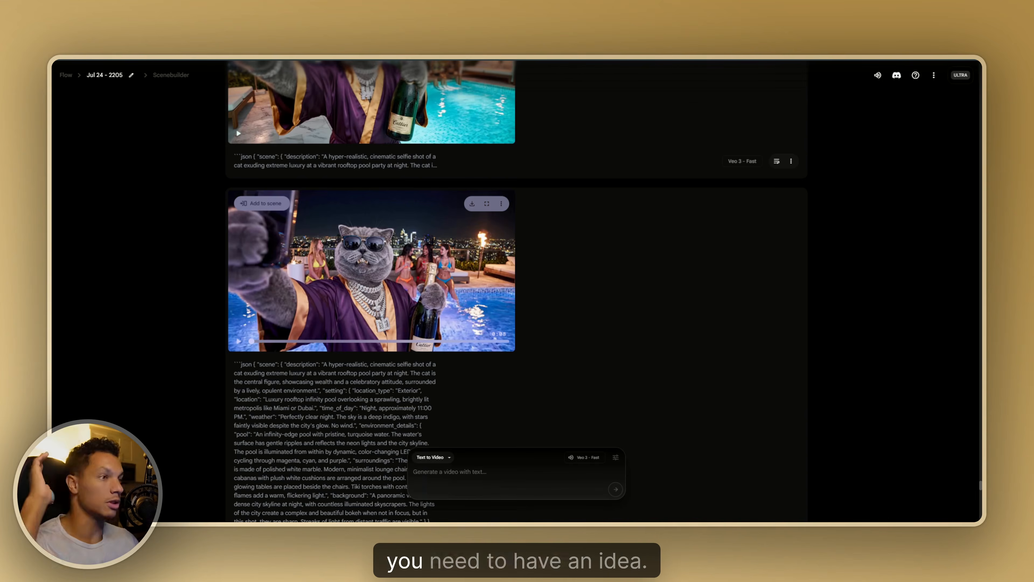
pyautogui.scroll(3, 404, 326)
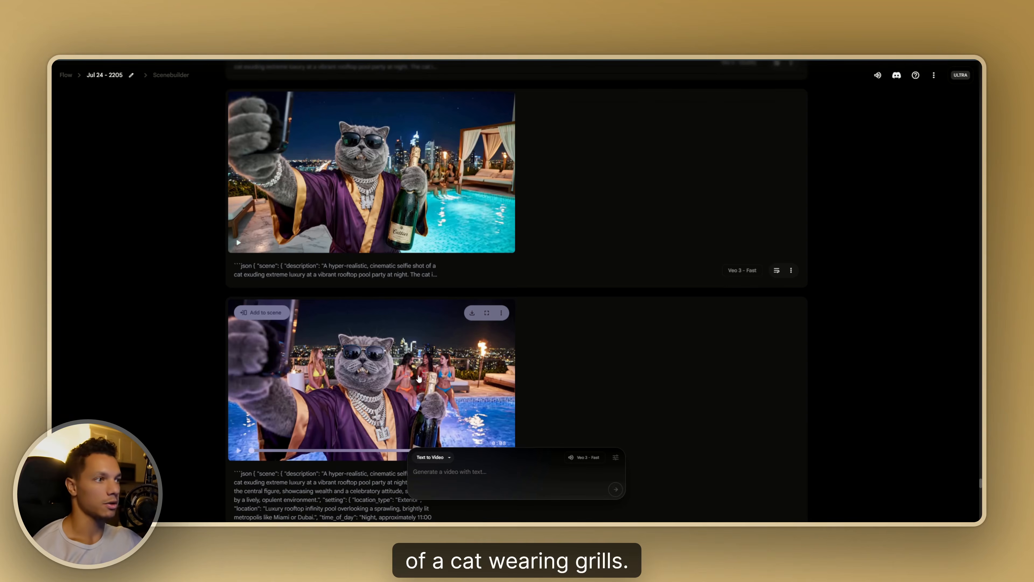
pyautogui.scroll(-1, 422, 383)
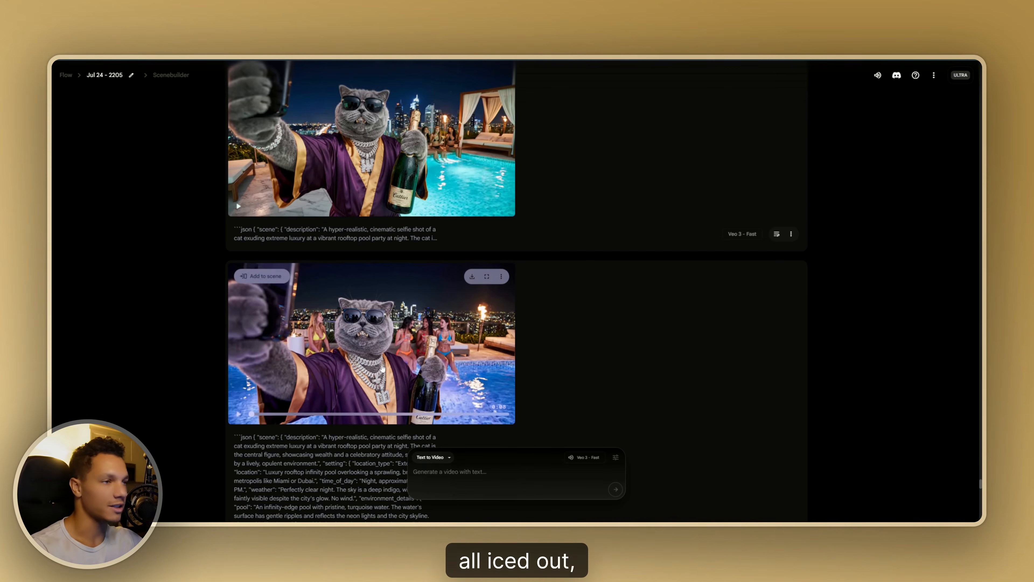
pyautogui.scroll(-2, 573, 347)
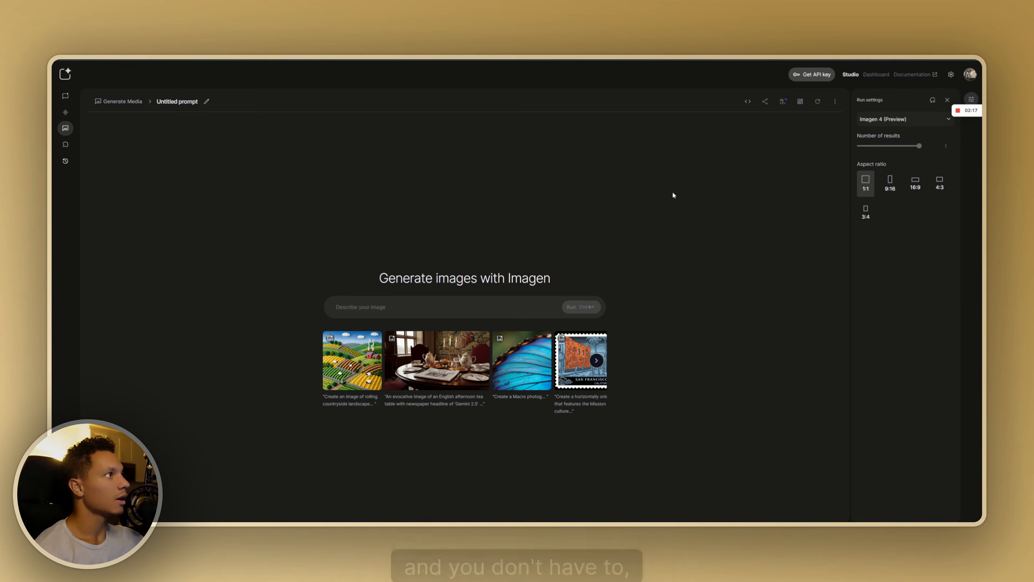
# Step: Switch to the JSON Prompter page and review the VEO 3 Video Prompter's instructions and input fields
pyautogui.click(949, 111)
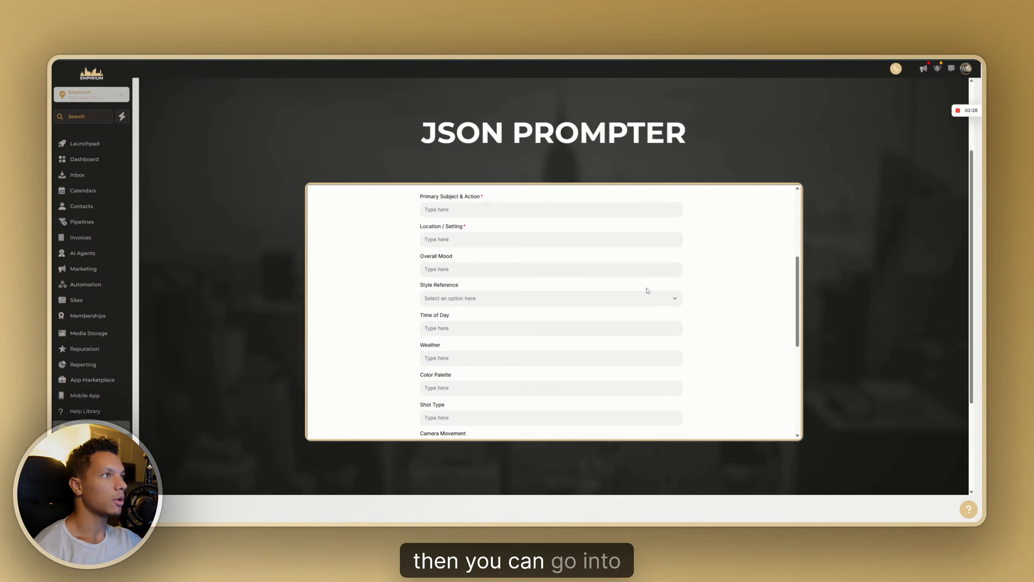
pyautogui.scroll(5, 648, 290)
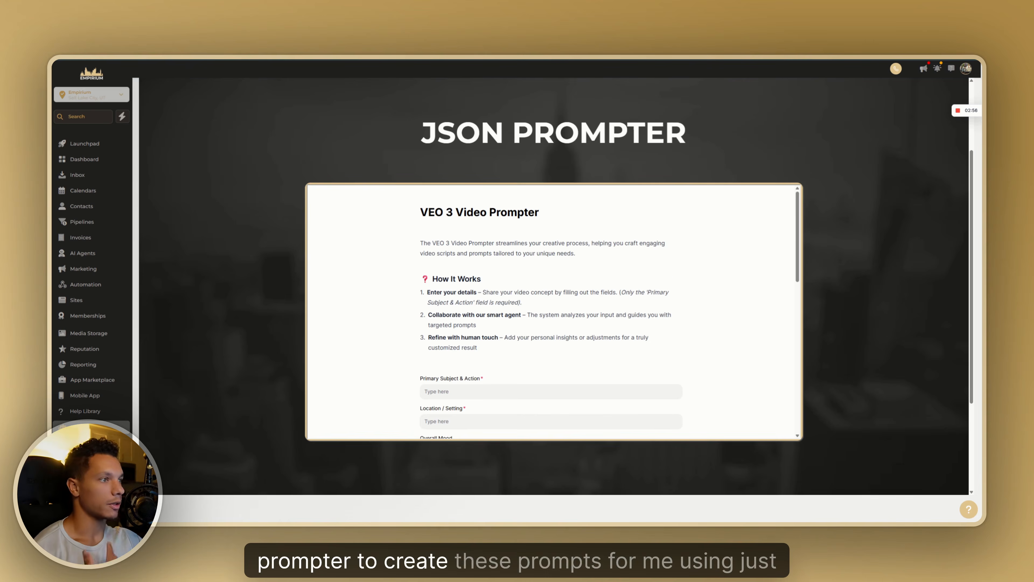
pyautogui.scroll(-5, 549, 283)
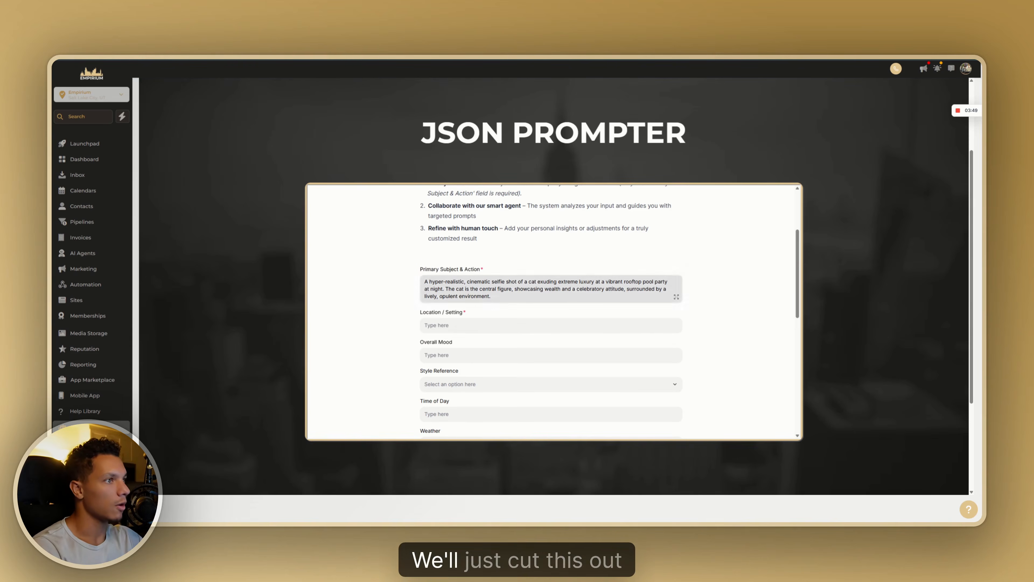
# Step: Move the phrase "at a vibrant rooftop pool party at night." from Primary Subject & Action into Location / Setting
pyautogui.moveTo(586, 281); pyautogui.dragTo(444, 288)
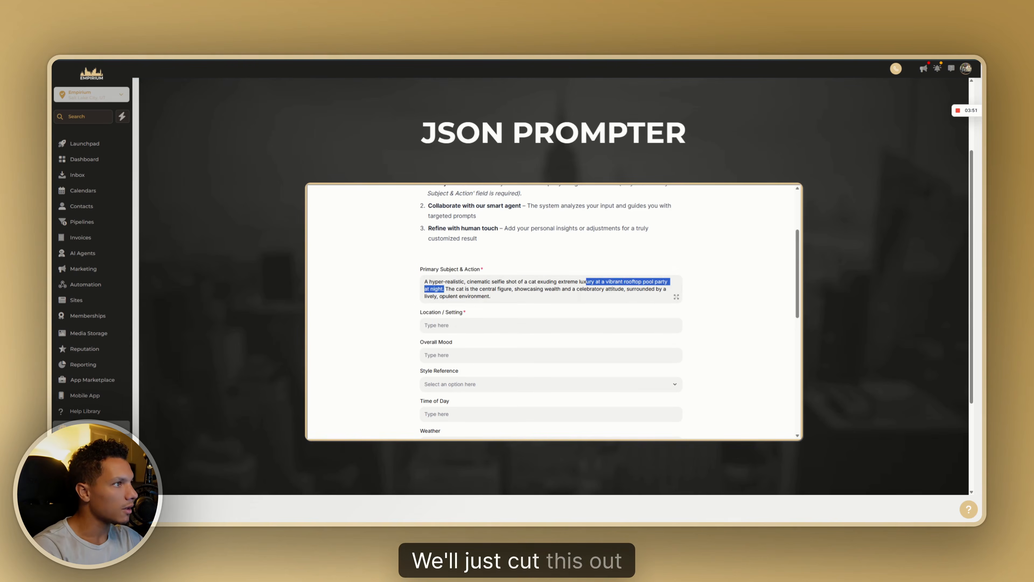
pyautogui.hotkey('ctrl', 'x')
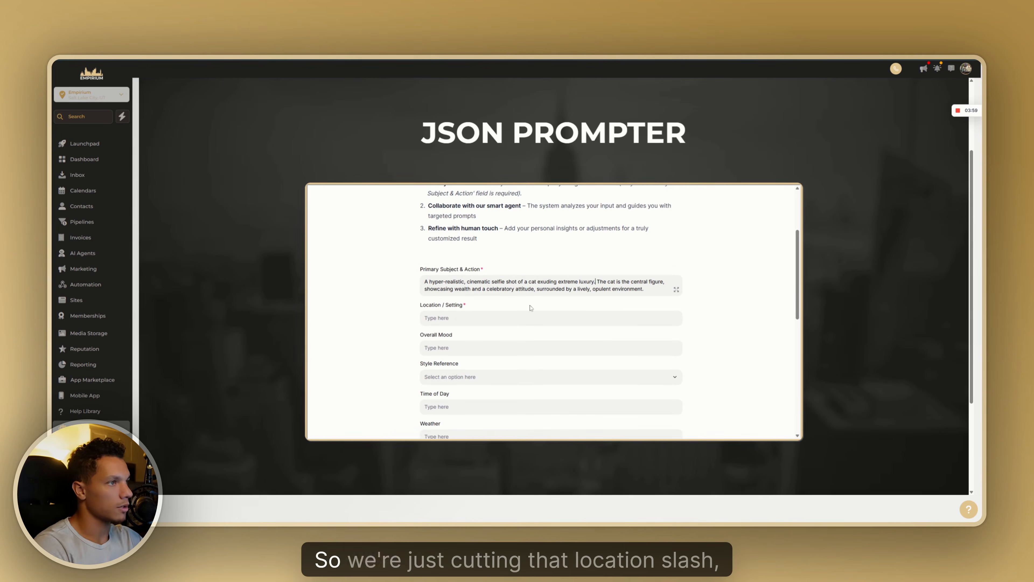
pyautogui.click(540, 318)
pyautogui.hotkey('ctrl', 'v')
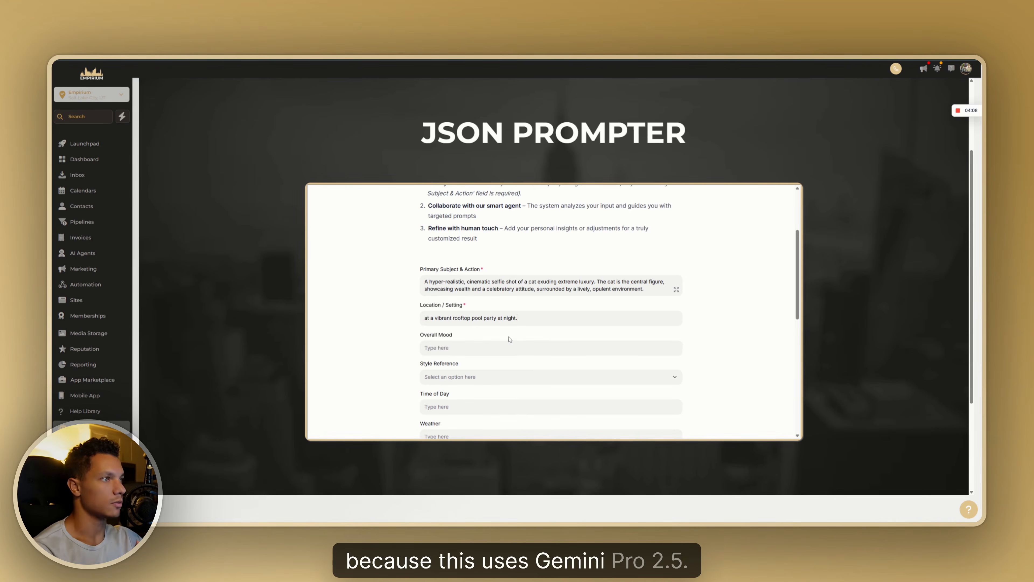
# Step: Review the optional prompt fields and set the Style Reference to Cinematic Realism
pyautogui.scroll(-1, 631, 295)
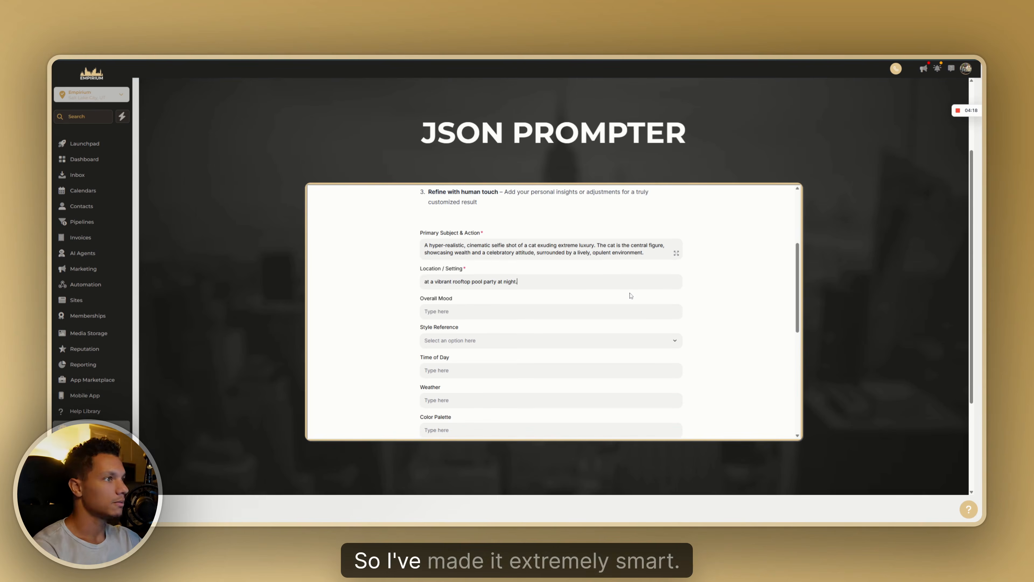
pyautogui.scroll(-2, 451, 302)
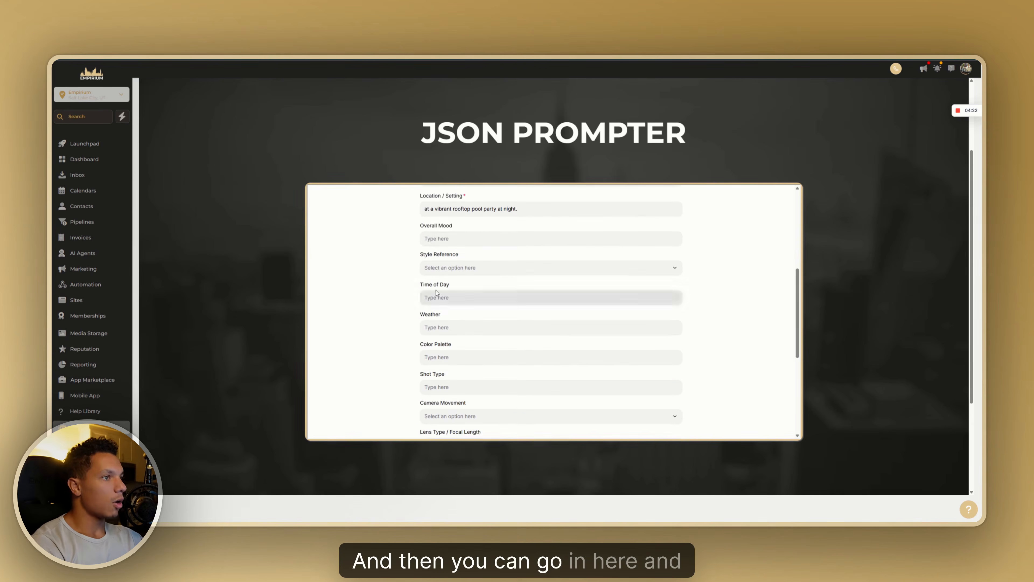
pyautogui.scroll(-3, 449, 282)
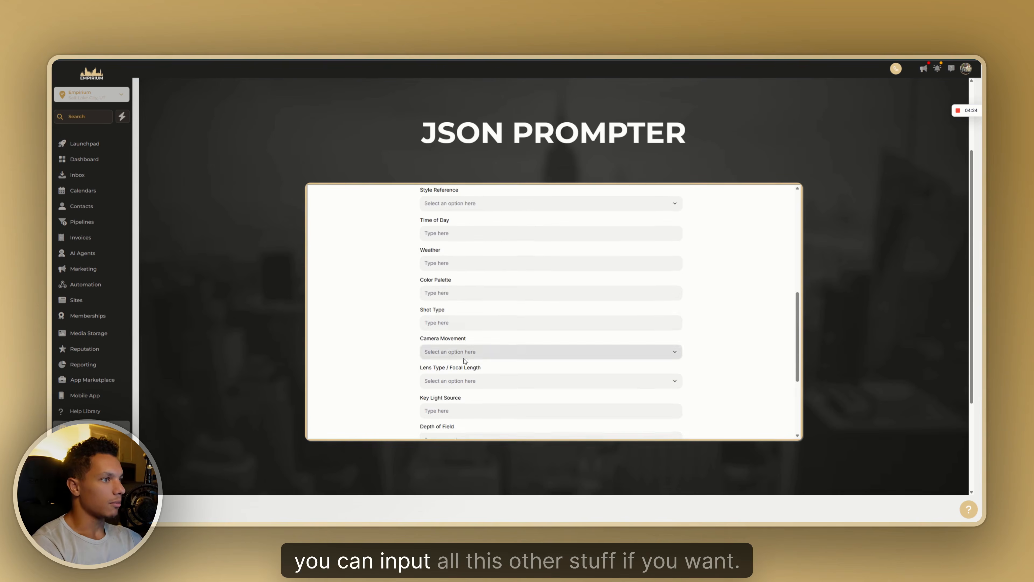
pyautogui.scroll(-2, 452, 415)
pyautogui.scroll(7, 451, 408)
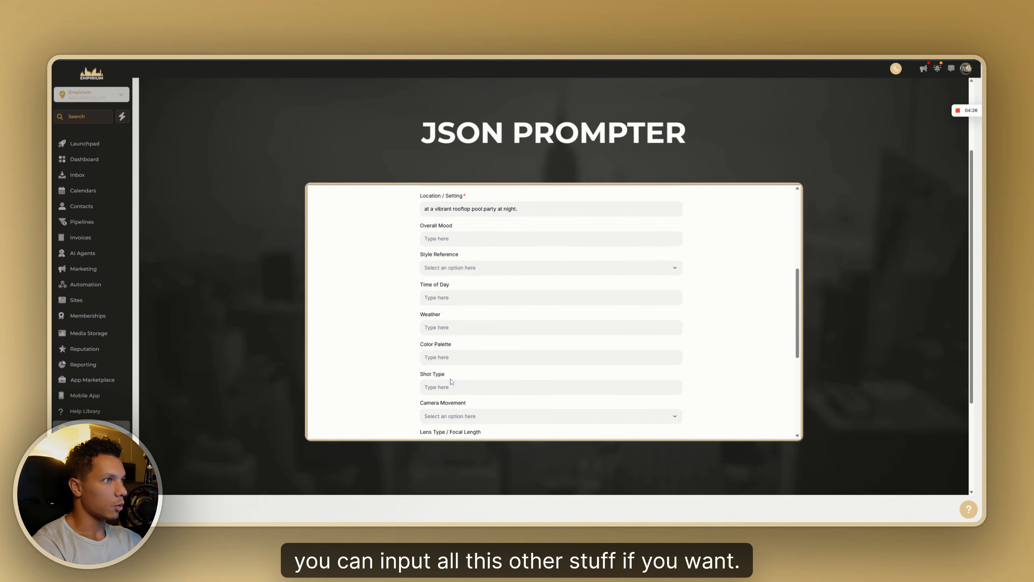
pyautogui.click(435, 334)
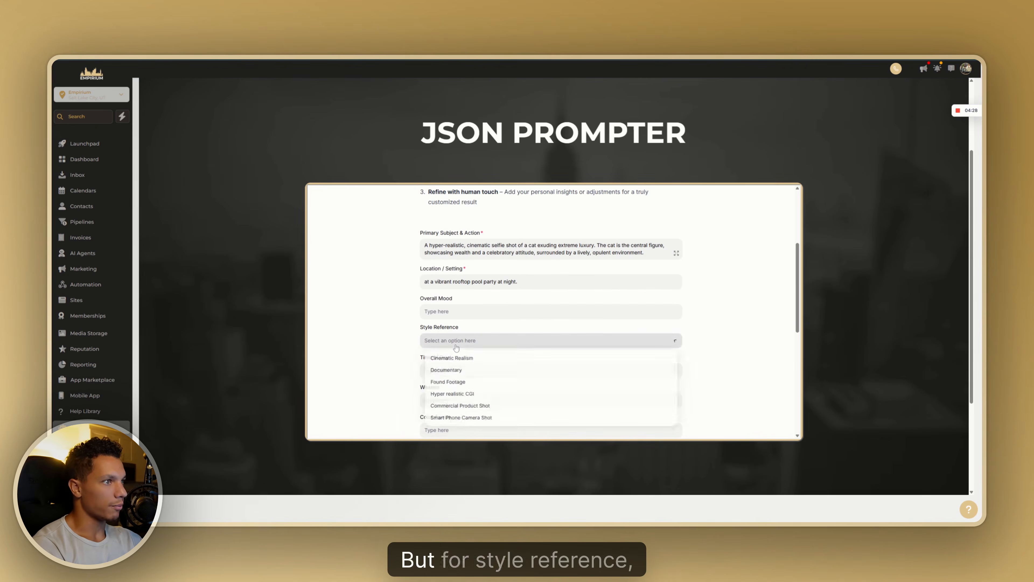
pyautogui.click(438, 354)
pyautogui.scroll(-3, 435, 332)
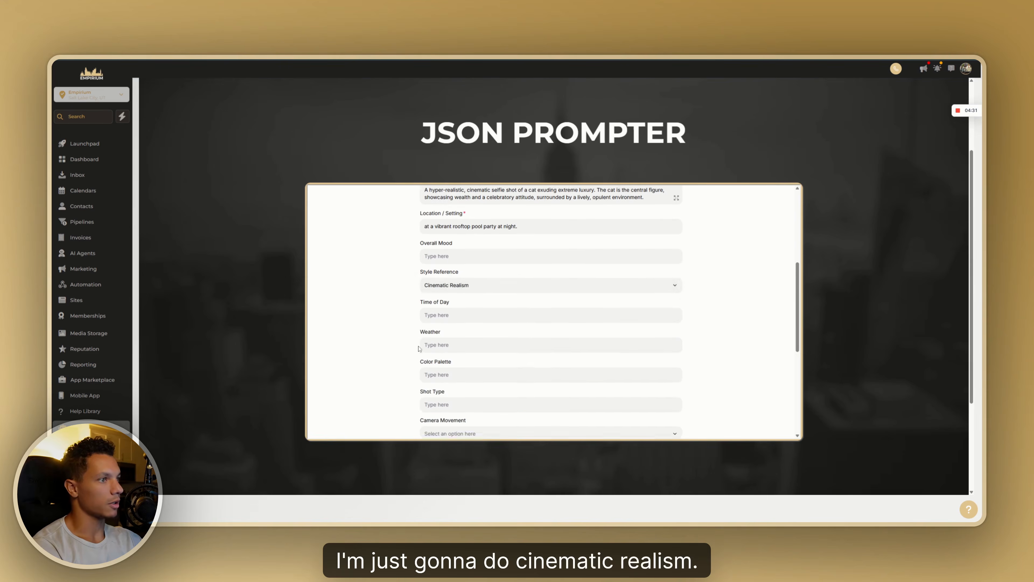
# Step: View the Camera Movement options without choosing one, and submit the form to generate the JSON prompt
pyautogui.scroll(-4, 510, 358)
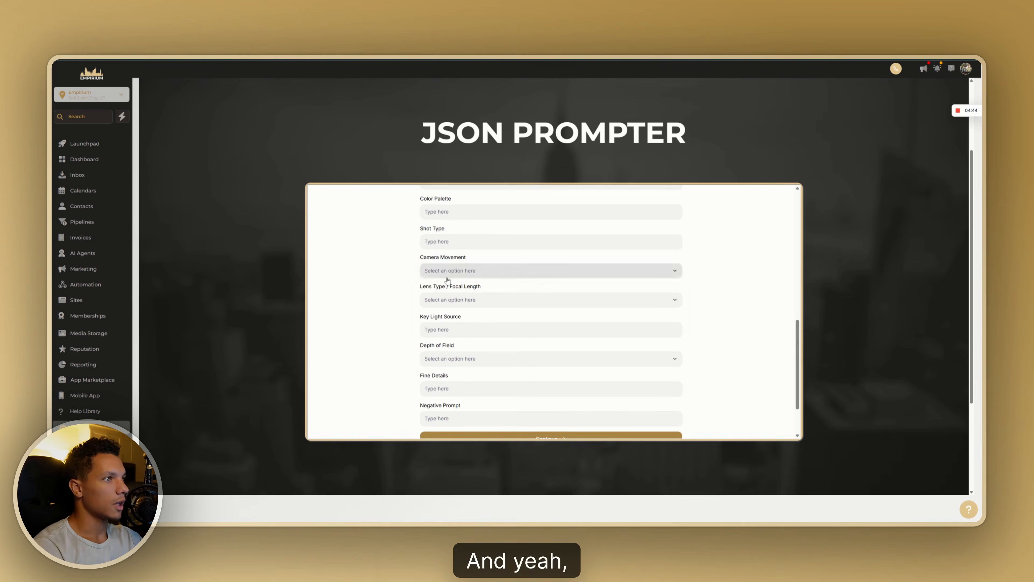
pyautogui.click(447, 277)
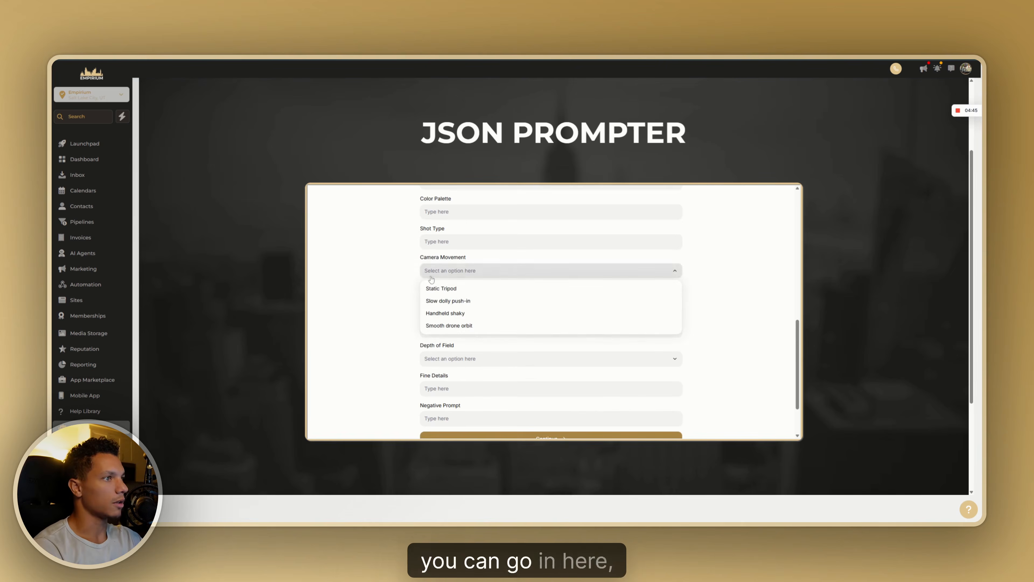
pyautogui.click(392, 296)
pyautogui.scroll(-2, 539, 353)
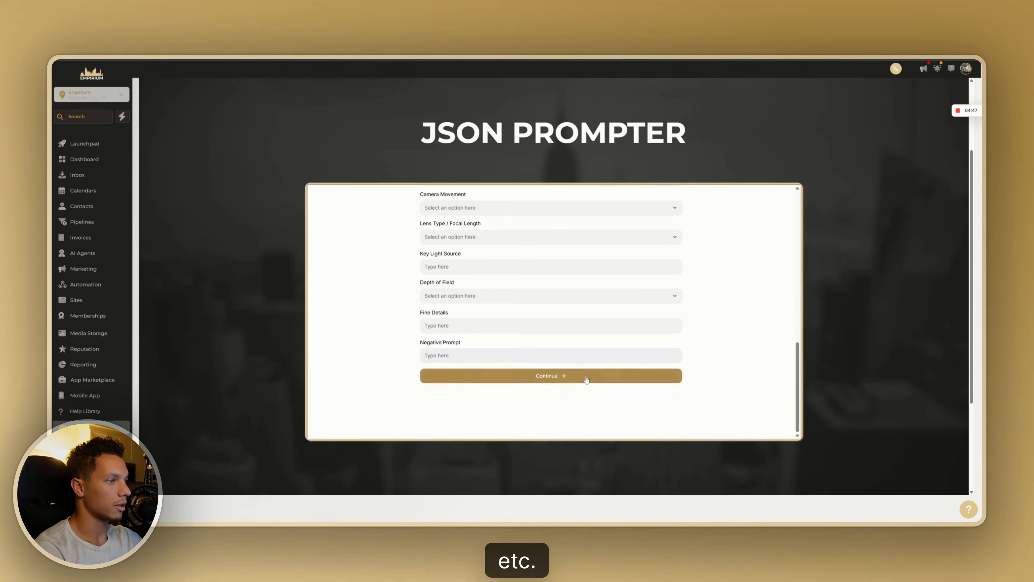
pyautogui.click(561, 376)
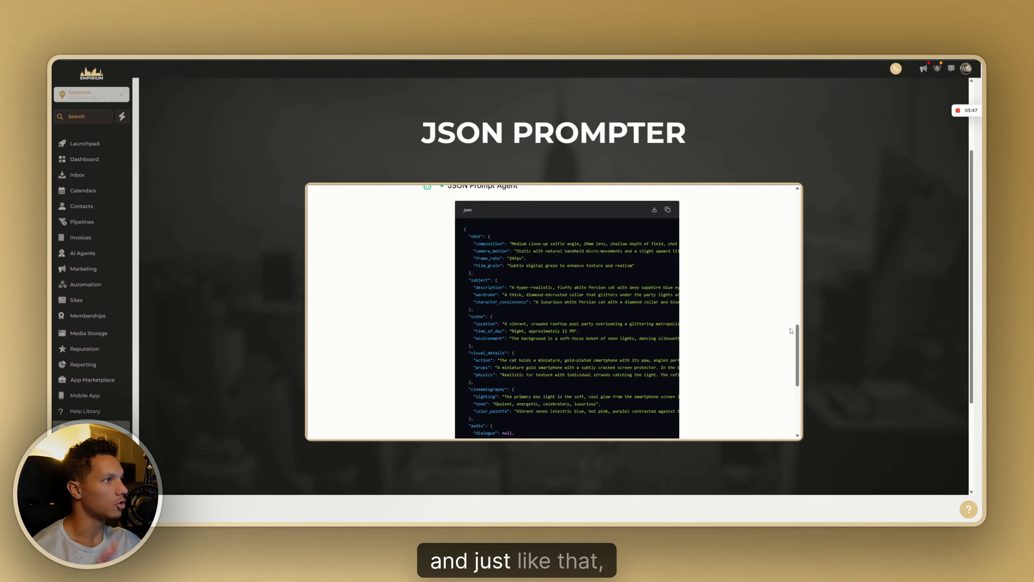
# Step: Examine the generated JSON prompt, highlighting the shot element, its composition description and the scene's time_of_day value
pyautogui.scroll(-4, 702, 314)
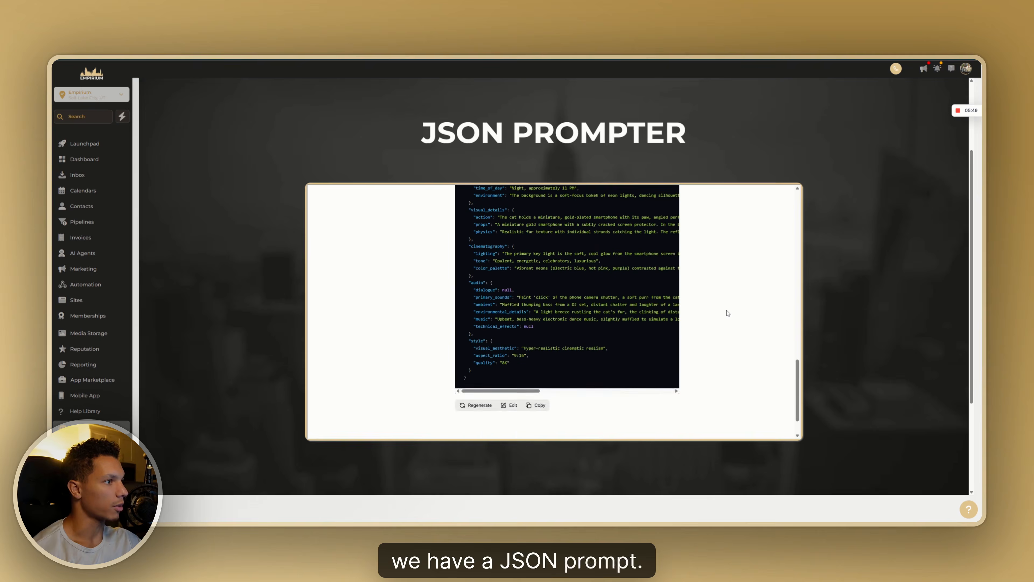
pyautogui.scroll(5, 701, 314)
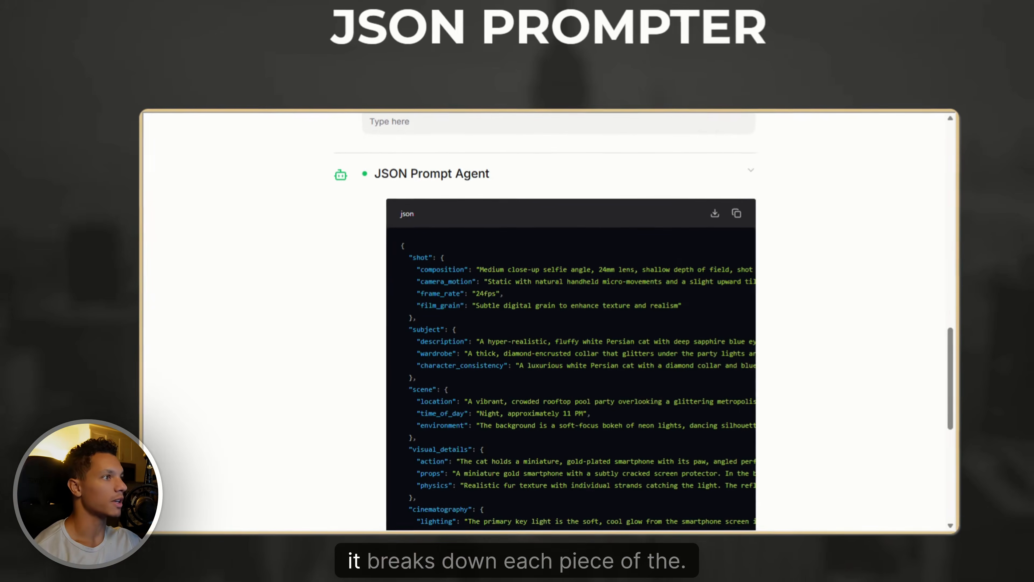
pyautogui.moveTo(469, 273); pyautogui.dragTo(480, 273)
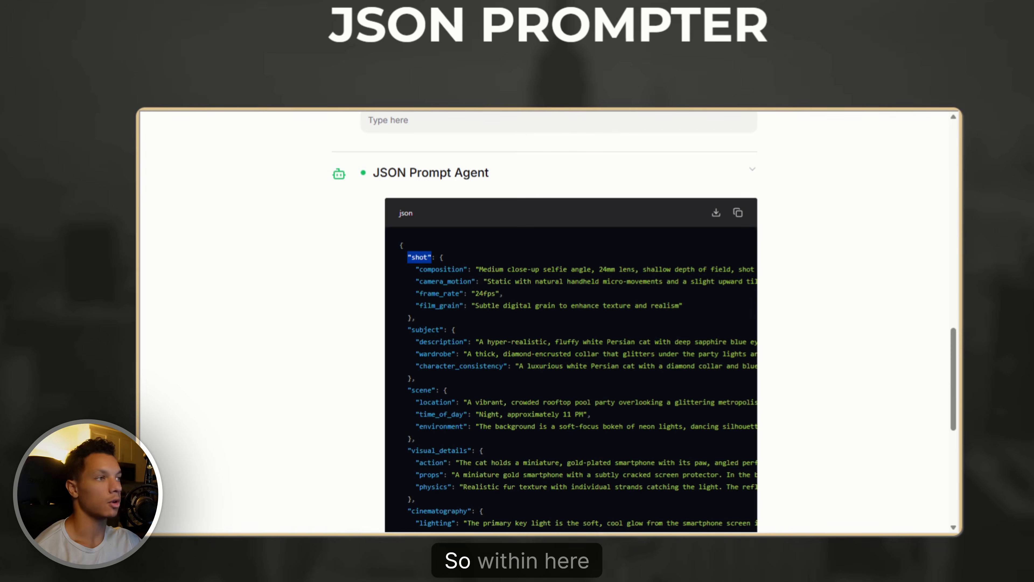
pyautogui.moveTo(408, 257); pyautogui.dragTo(435, 257)
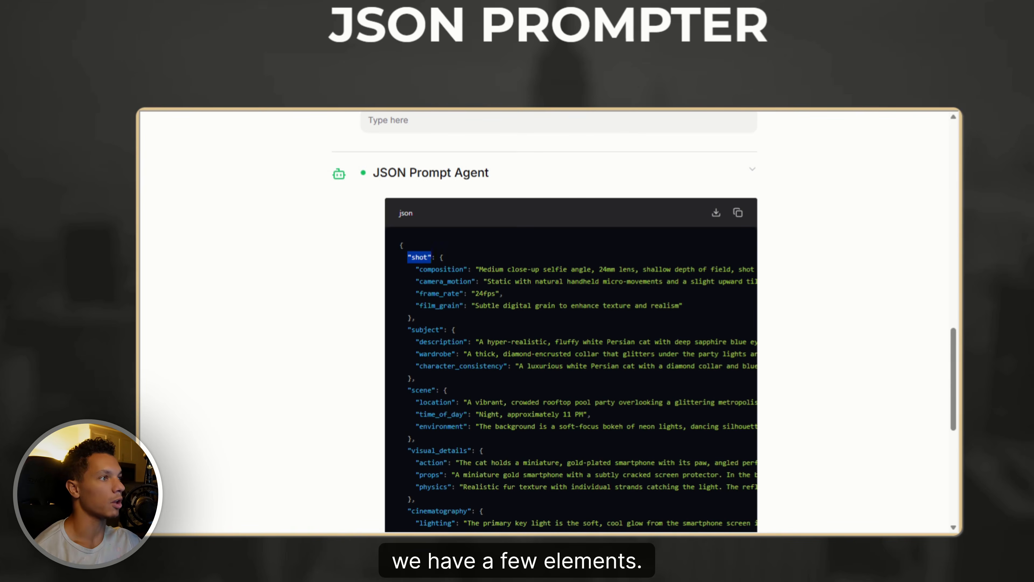
pyautogui.click(438, 265)
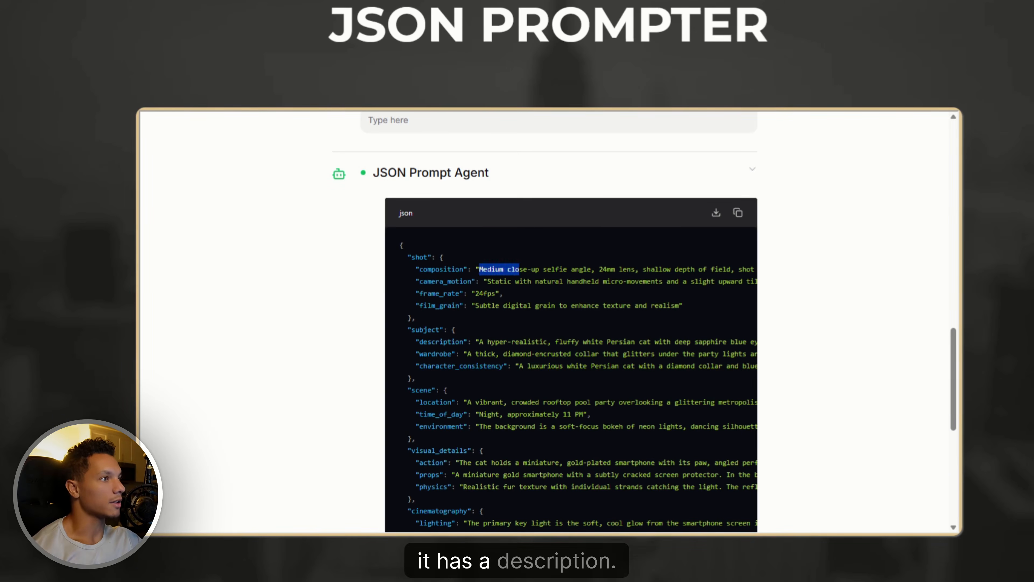
pyautogui.moveTo(519, 269); pyautogui.dragTo(718, 266)
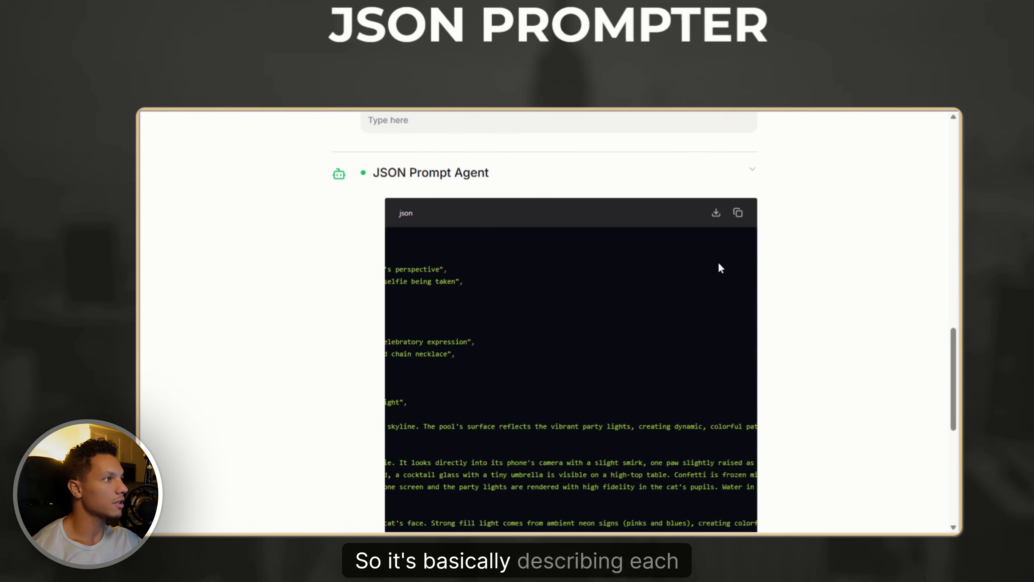
pyautogui.middleClick(536, 292)
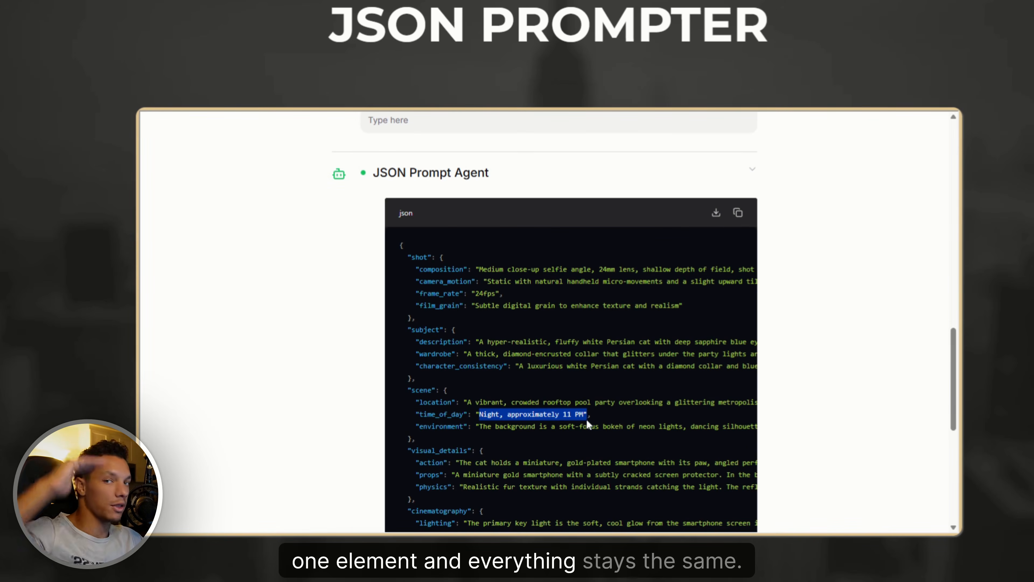
pyautogui.click(587, 441)
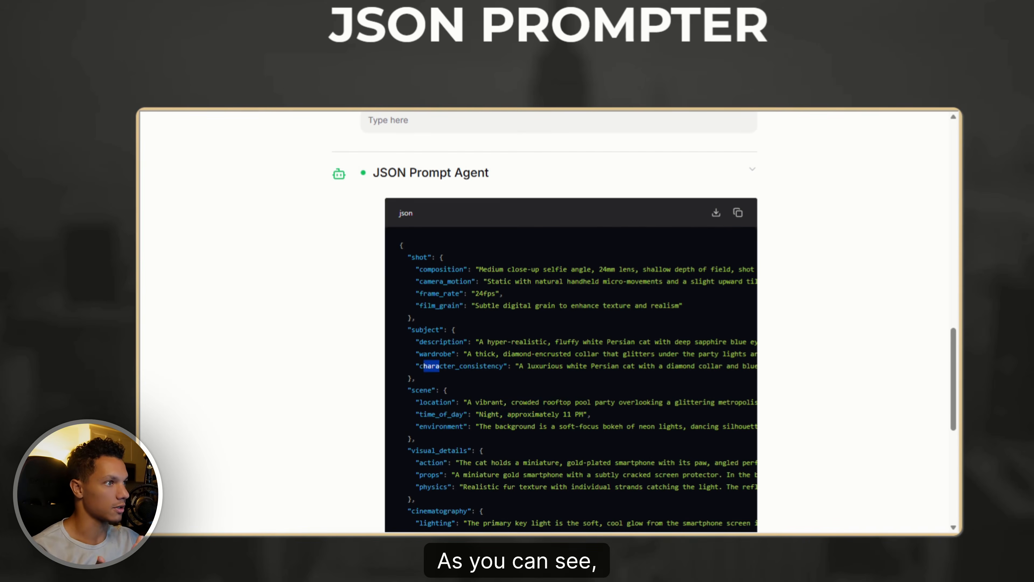
# Step: Read the subject's full character_consistency description and the remaining JSON sections through style
pyautogui.click(518, 378)
pyautogui.moveTo(622, 366); pyautogui.dragTo(760, 381)
pyautogui.click(619, 385)
pyautogui.hscroll(-5, 619, 384)
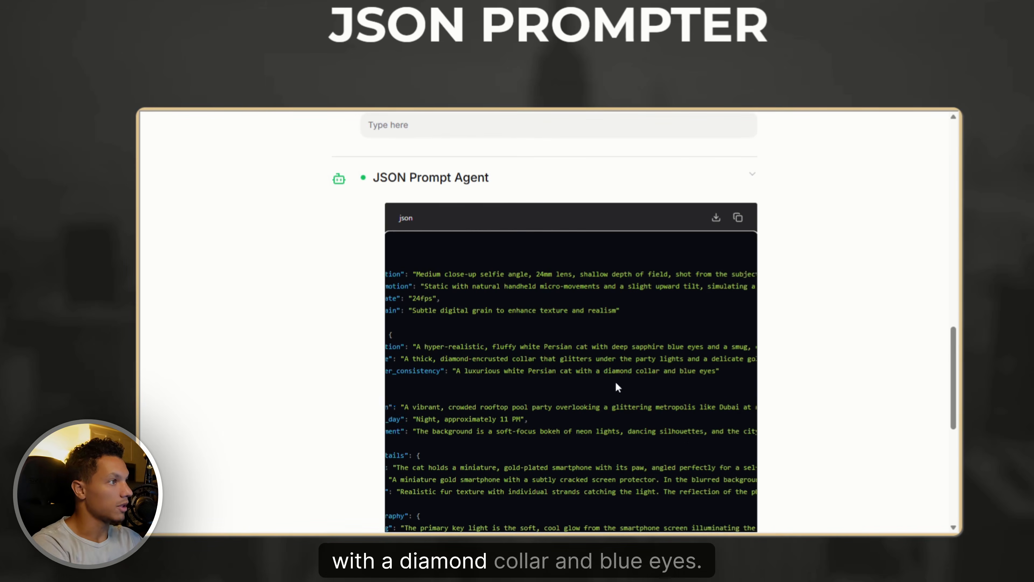
pyautogui.hscroll(1, 625, 385)
pyautogui.hscroll(-2, 611, 384)
pyautogui.scroll(-5, 595, 381)
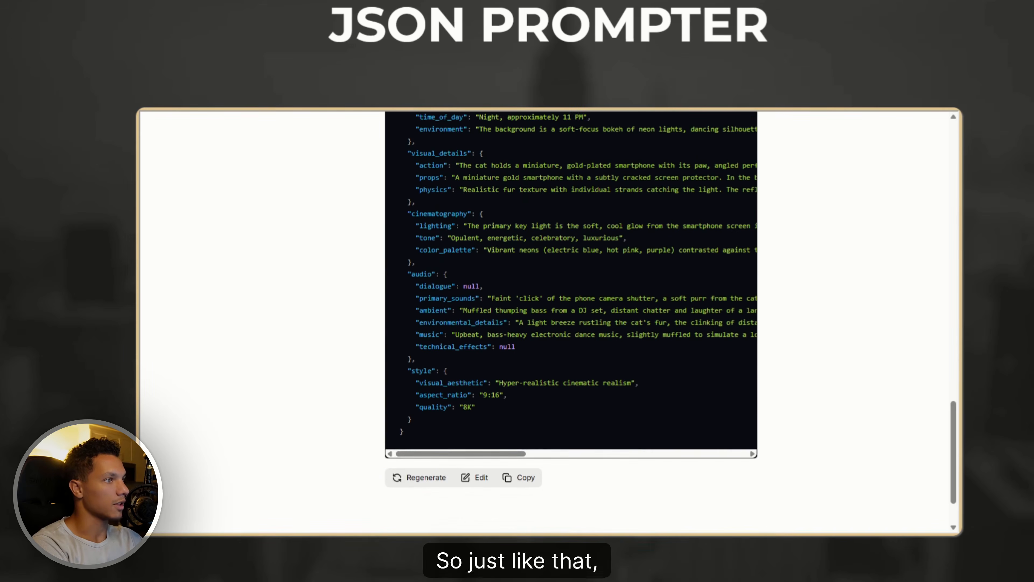
pyautogui.scroll(2, 472, 386)
pyautogui.scroll(-3, 514, 385)
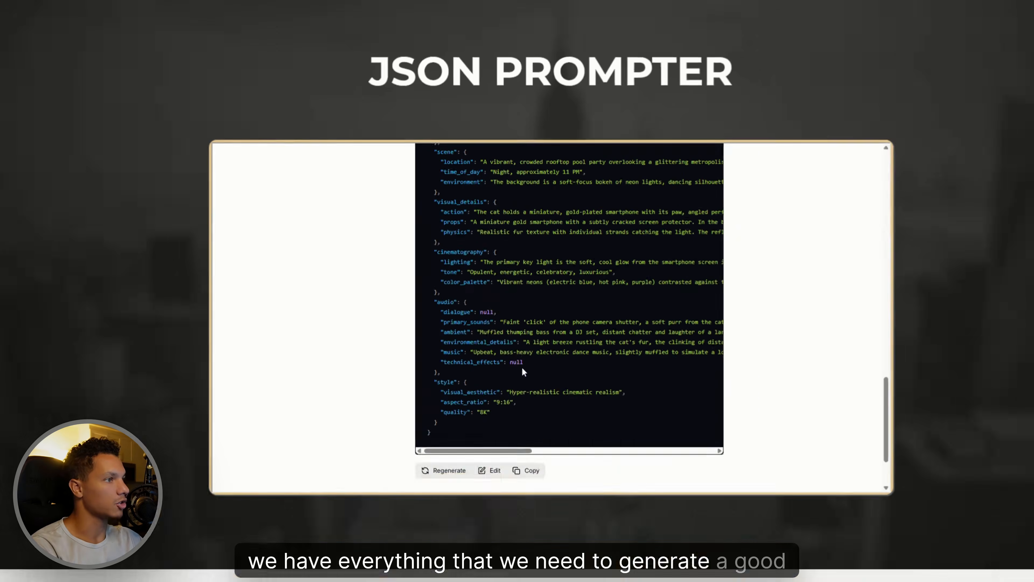
# Step: Copy the generated JSON prompt and paste it into Flow's Text to Video prompt, after previewing the earlier video of three partying cats
pyautogui.scroll(7, 505, 371)
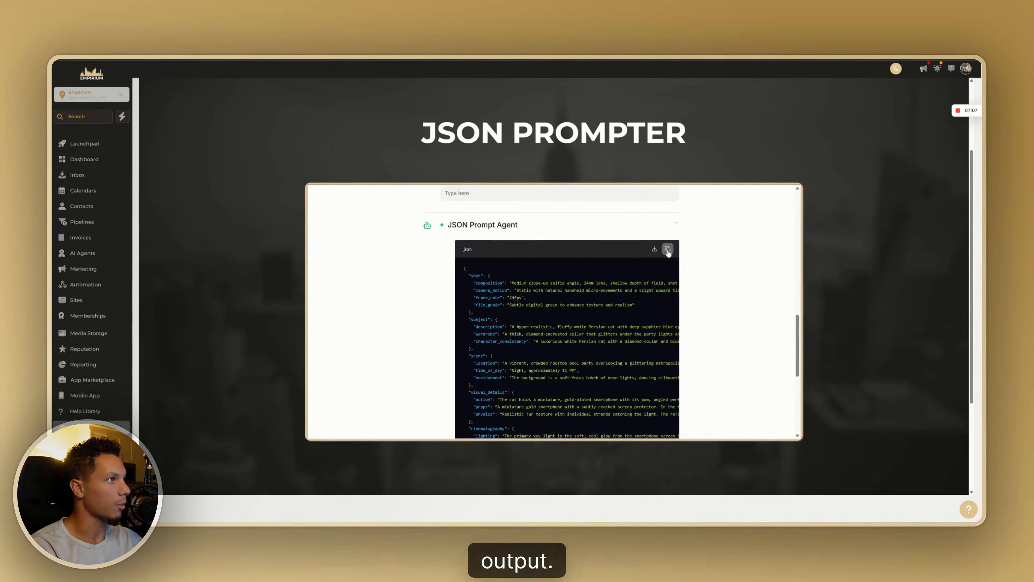
pyautogui.click(668, 250)
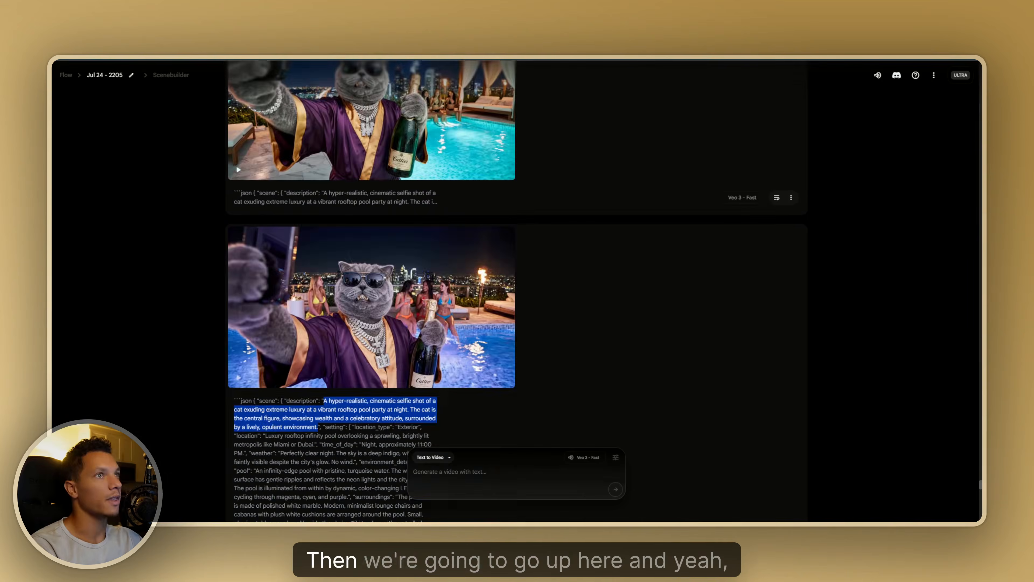
pyautogui.scroll(5, 235, 165)
pyautogui.click(251, 434)
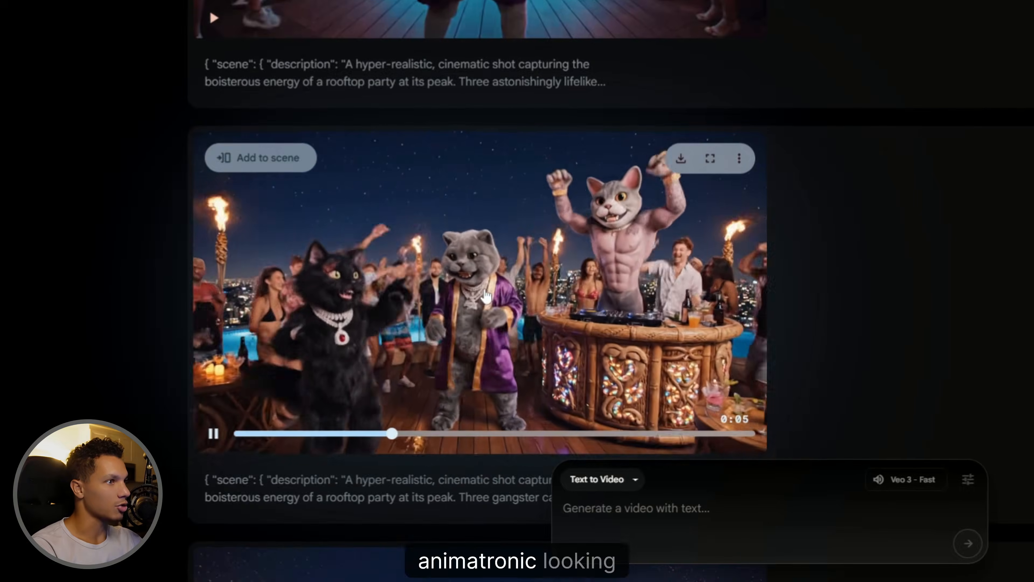
pyautogui.click(215, 435)
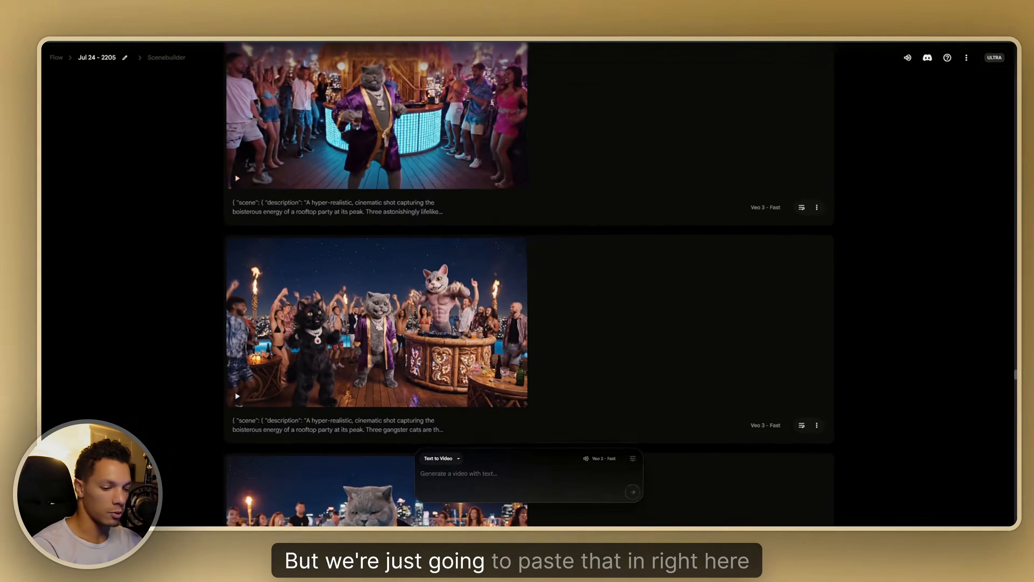
pyautogui.press('super+v')
pyautogui.scroll(3, 516, 343)
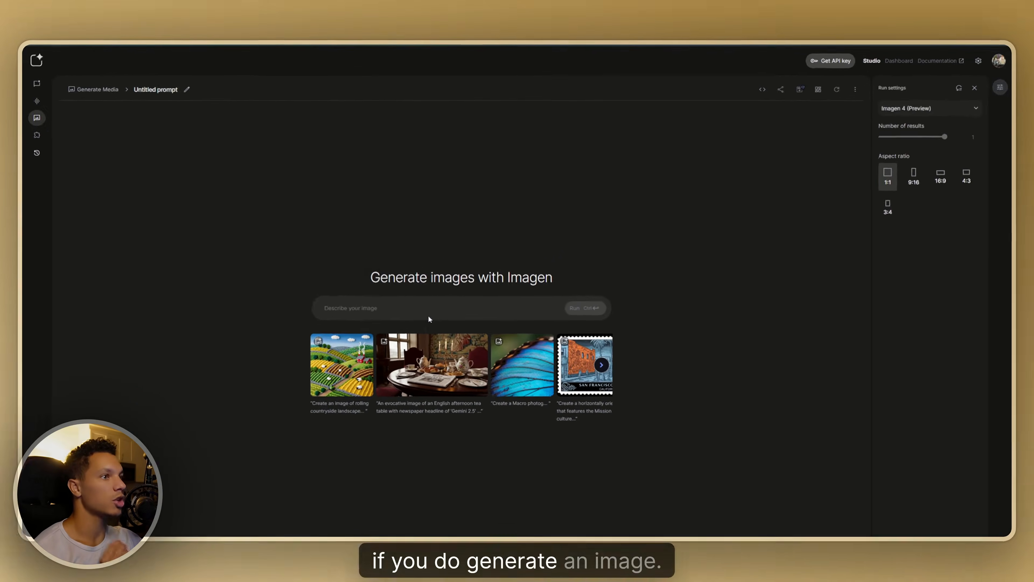
# Step: Switch to Google AI Studio and generate an image with Imagen 4 (Preview) from the same JSON prompt
pyautogui.click(402, 313)
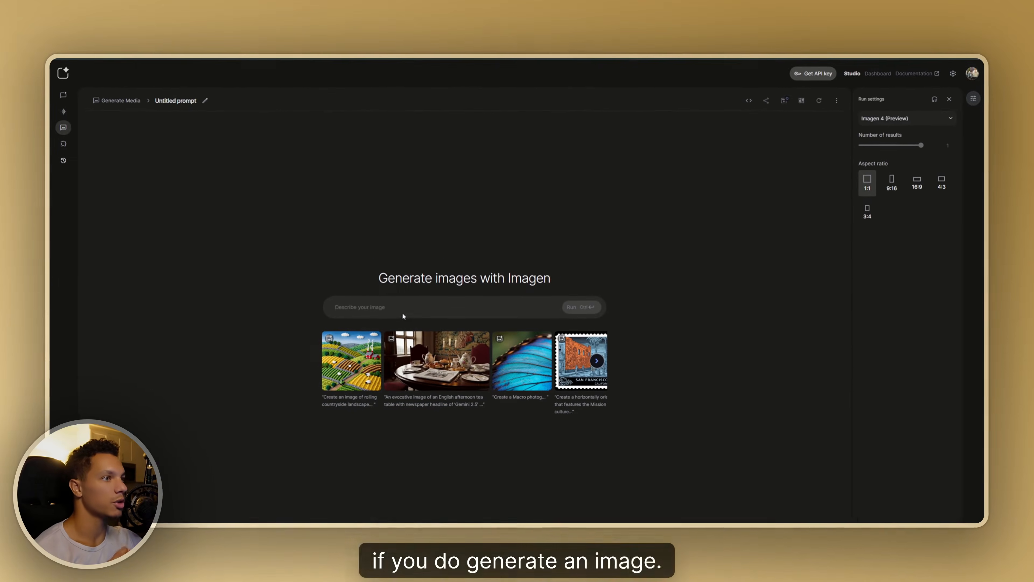
pyautogui.hotkey('ctrl', 'v')
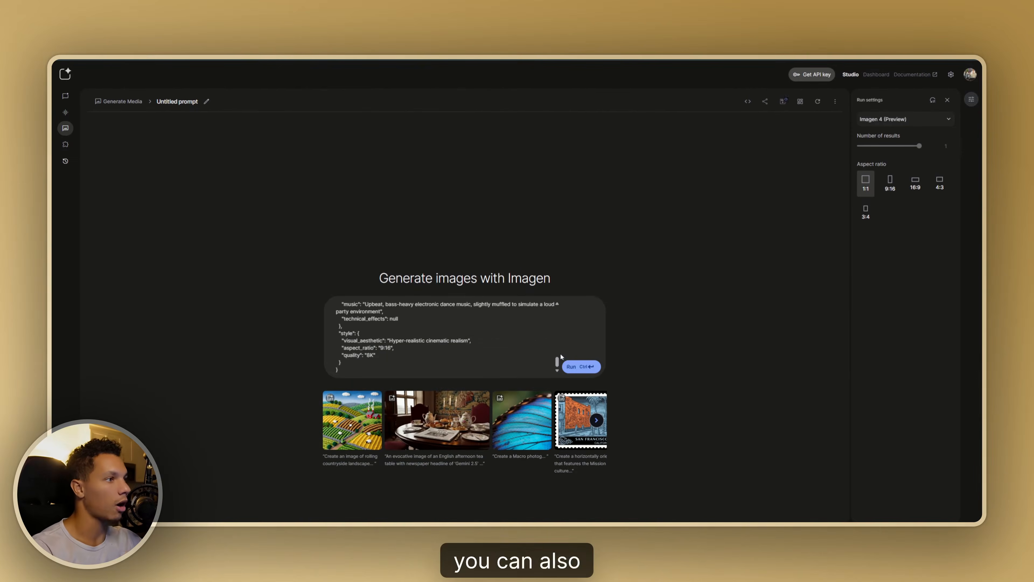
pyautogui.click(580, 367)
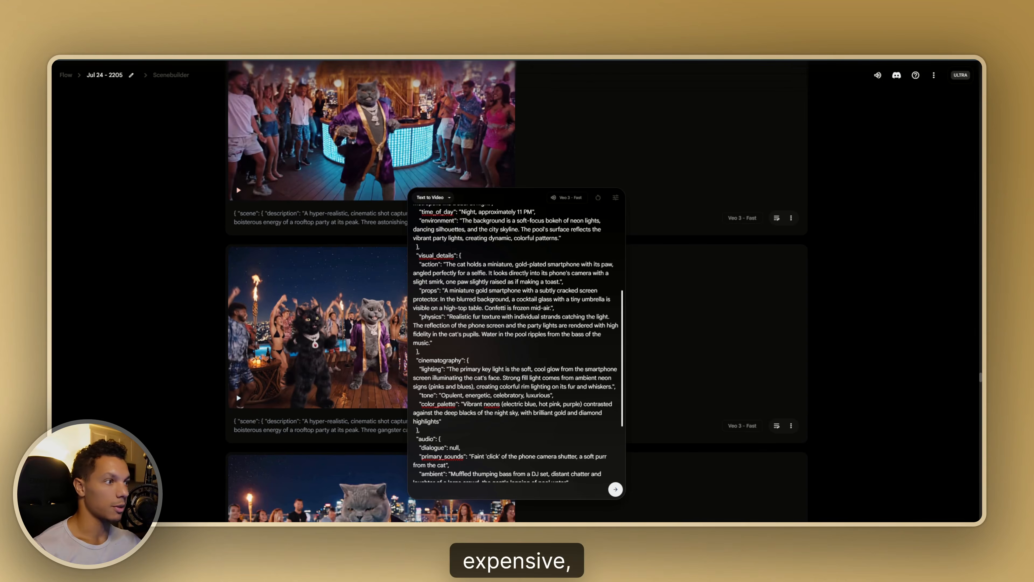
# Step: In Flow, generate a Veo 3 - Fast video from the JSON prompt and another from the original plain-text cat selfie description
pyautogui.scroll(-5, 515, 346)
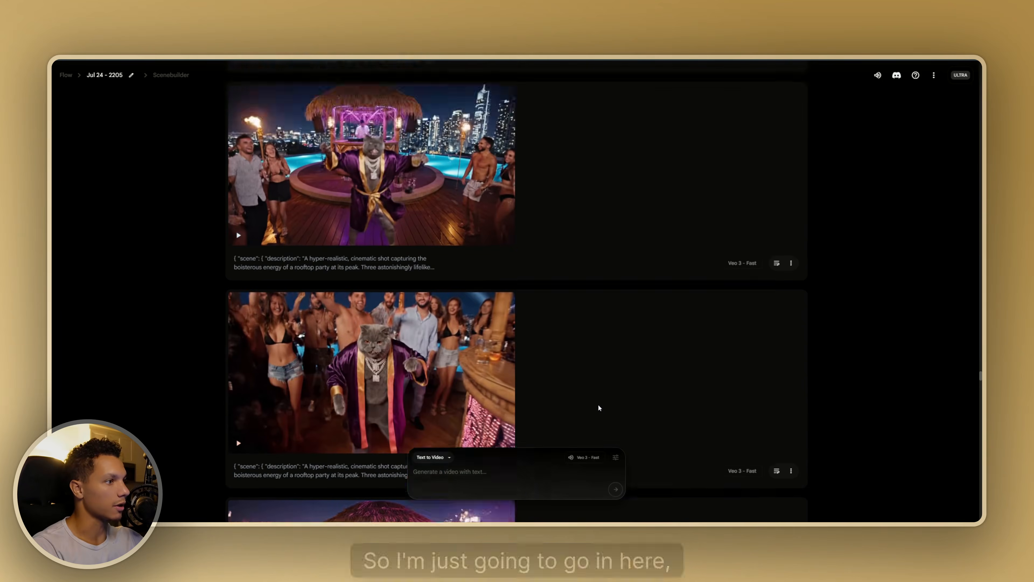
pyautogui.scroll(15, 601, 411)
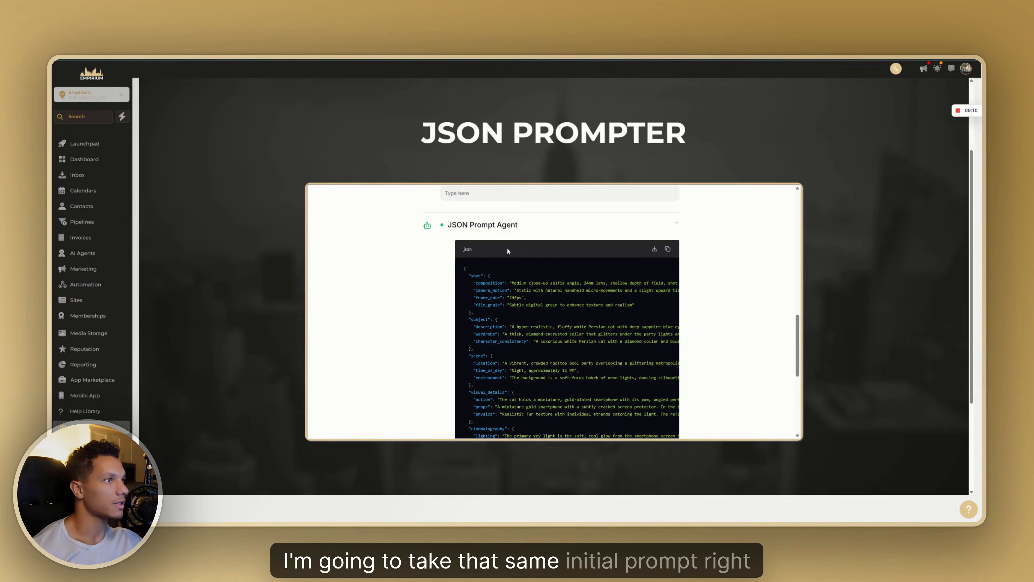
pyautogui.scroll(12, 509, 251)
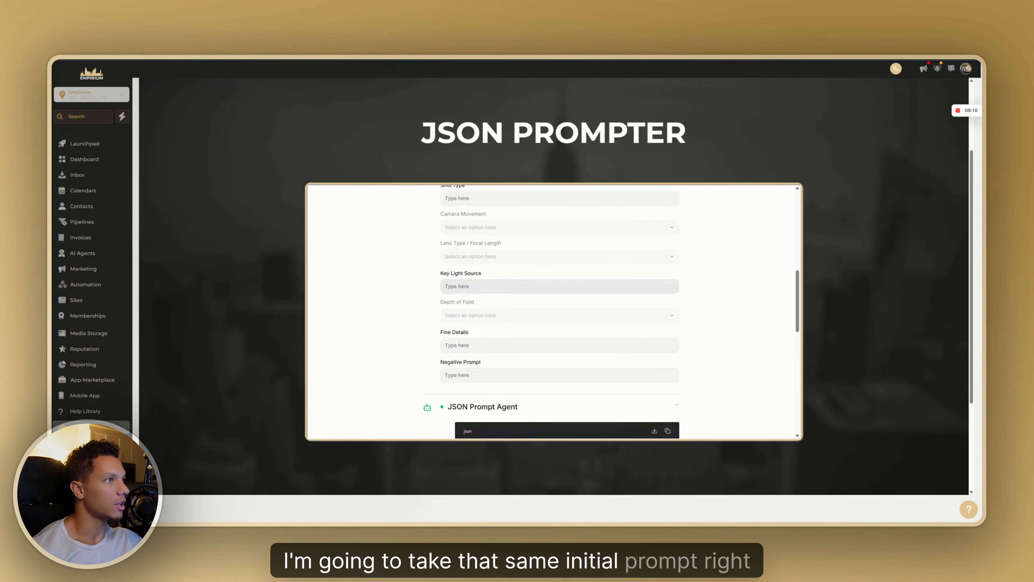
pyautogui.tripleClick(525, 304)
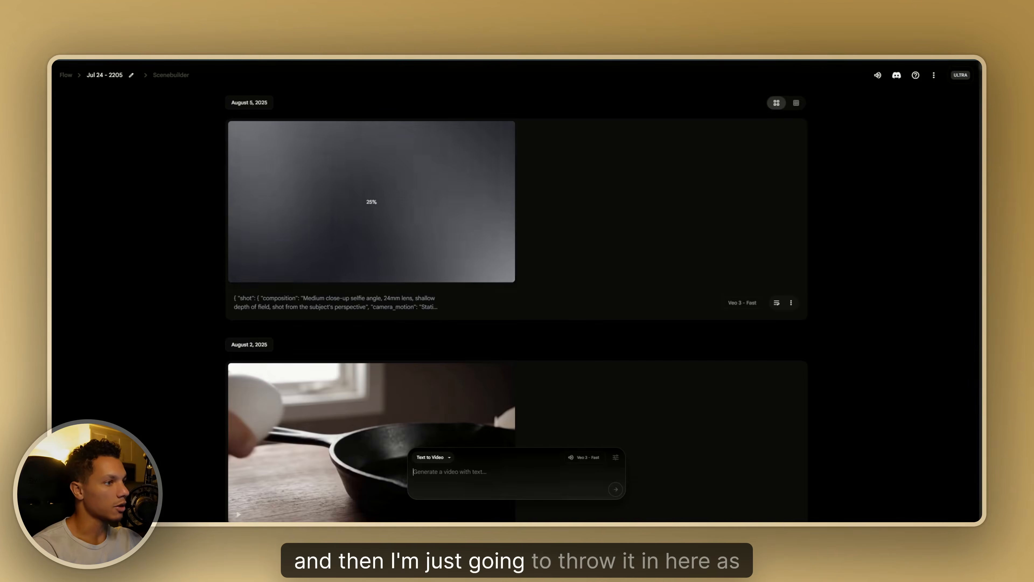
pyautogui.write('A hyper-realistic, cinematic selfie shot of a cat exuding extreme luxury at a vibrant rooftop pool party at night. The cat is the central figure, showcasing wealth and a celebratory attitude, surrounded by a lively, opulent environment.')
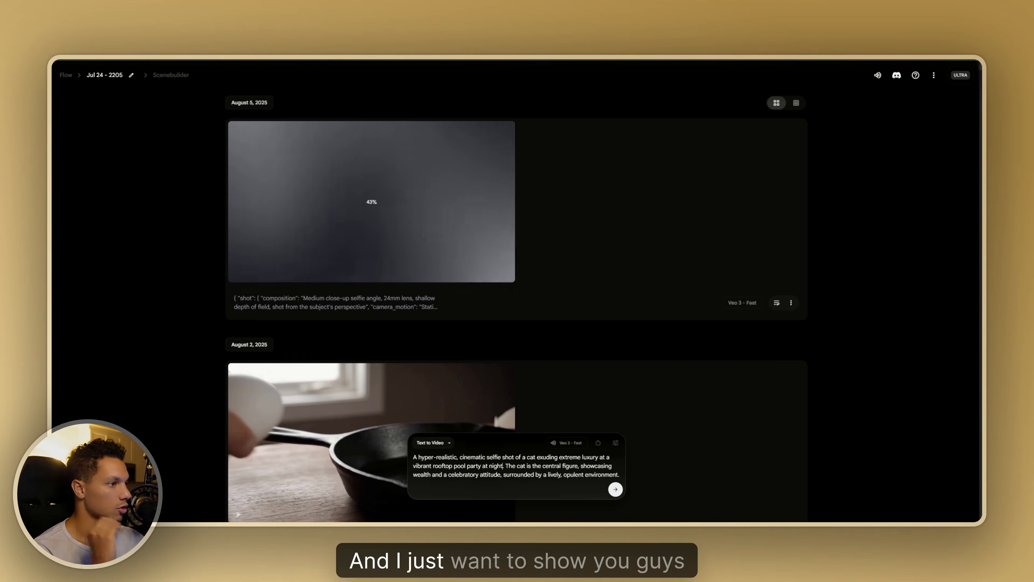
pyautogui.press('Return')
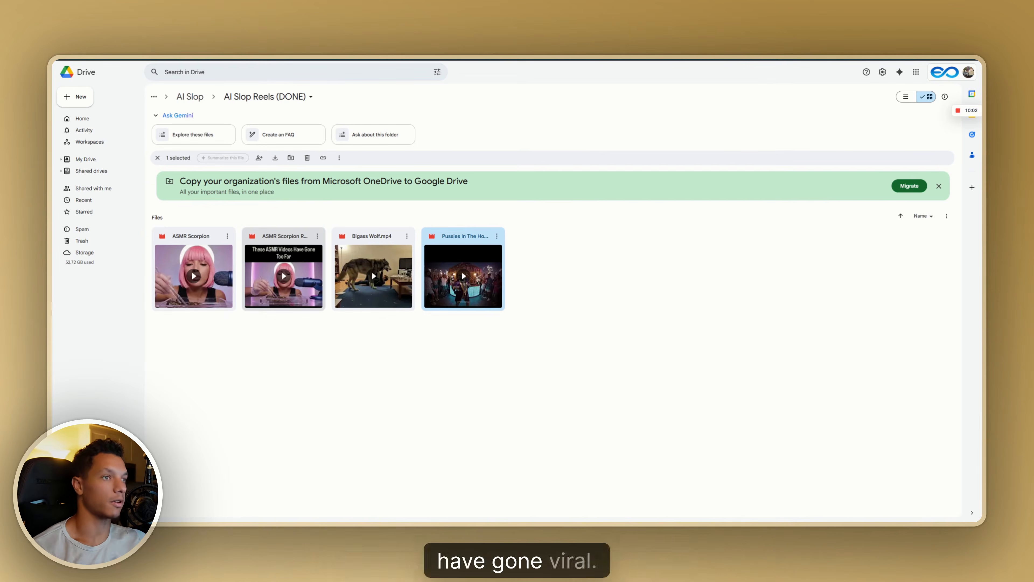
# Step: Switch to Google Drive, watch the ASMR Scorpion Reel from the AI Slop Reels (DONE) folder, and close the preview
pyautogui.doubleClick(282, 276)
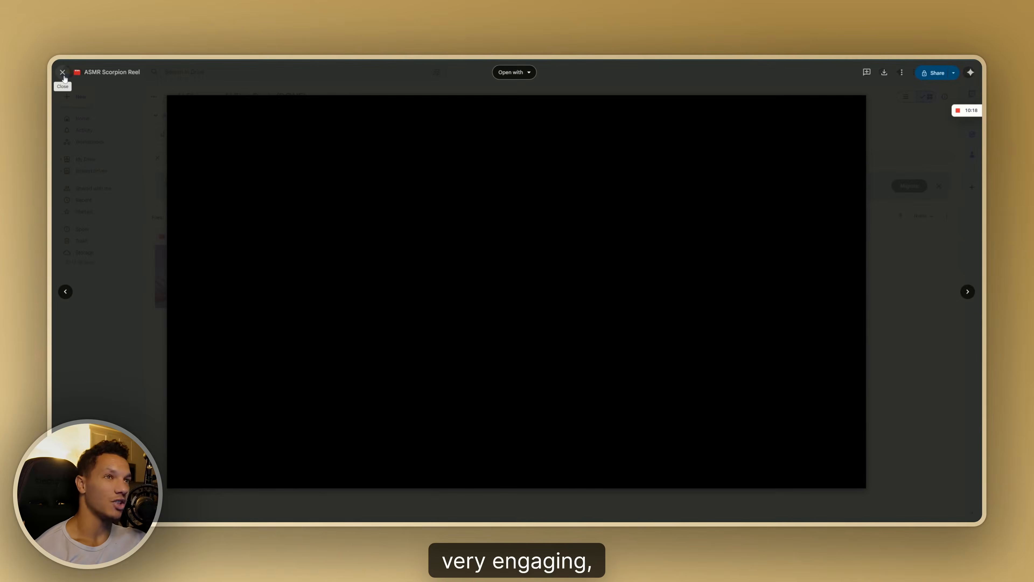
pyautogui.click(64, 77)
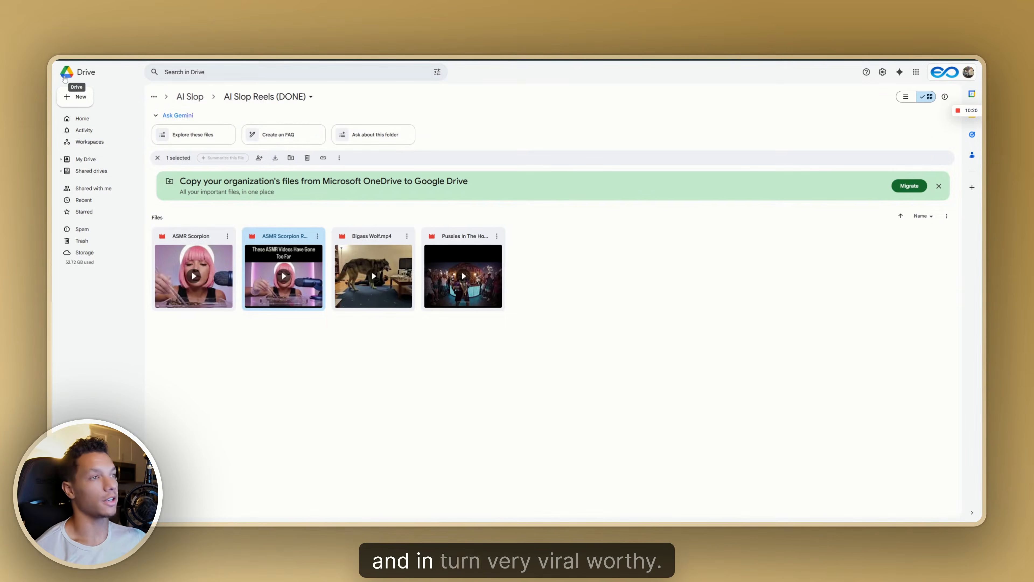
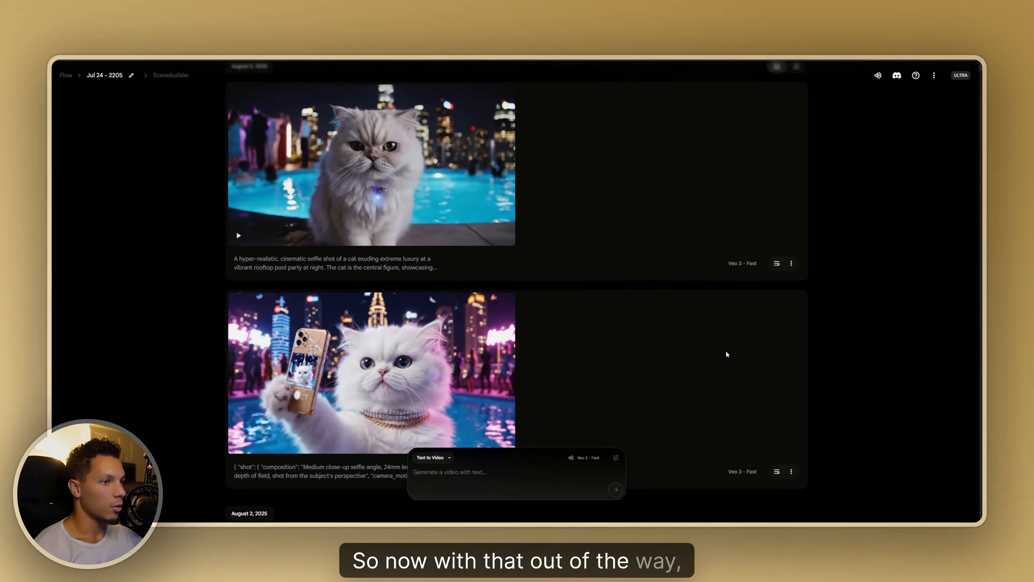
# Step: Return to Flow and play the JSON-prompt and plain-text cat videos to compare them
pyautogui.scroll(-1, 728, 354)
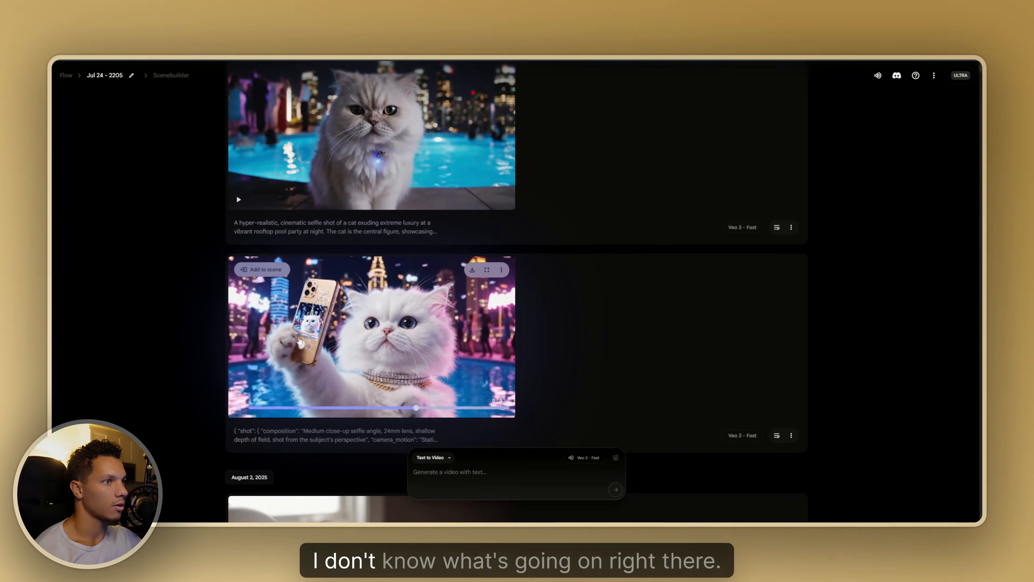
pyautogui.scroll(3, 574, 372)
pyautogui.click(238, 272)
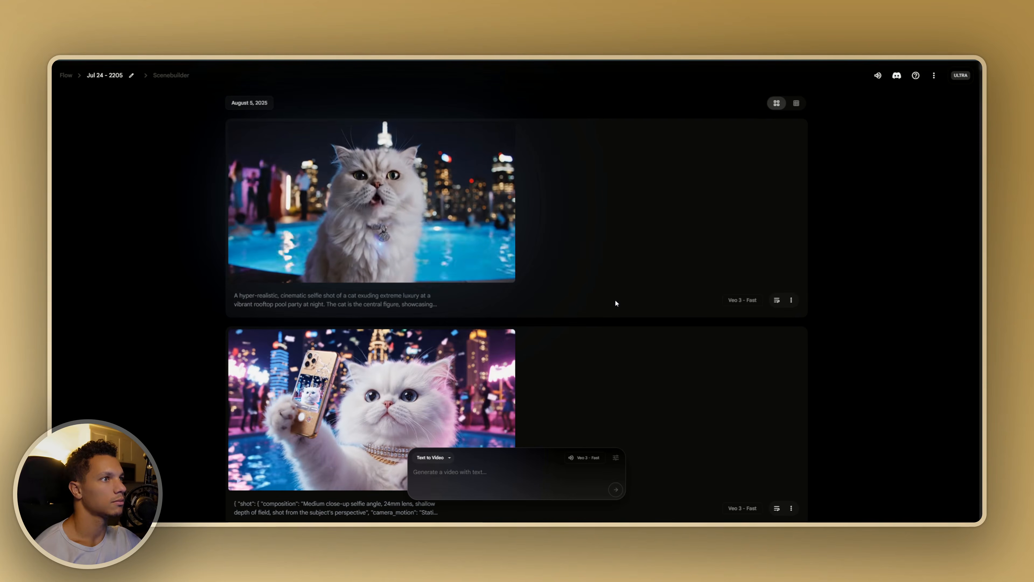
# Step: Copy the full JSON prompt of the cat video with the gold phone and submit it for another Text to Video generation
pyautogui.scroll(-3, 576, 365)
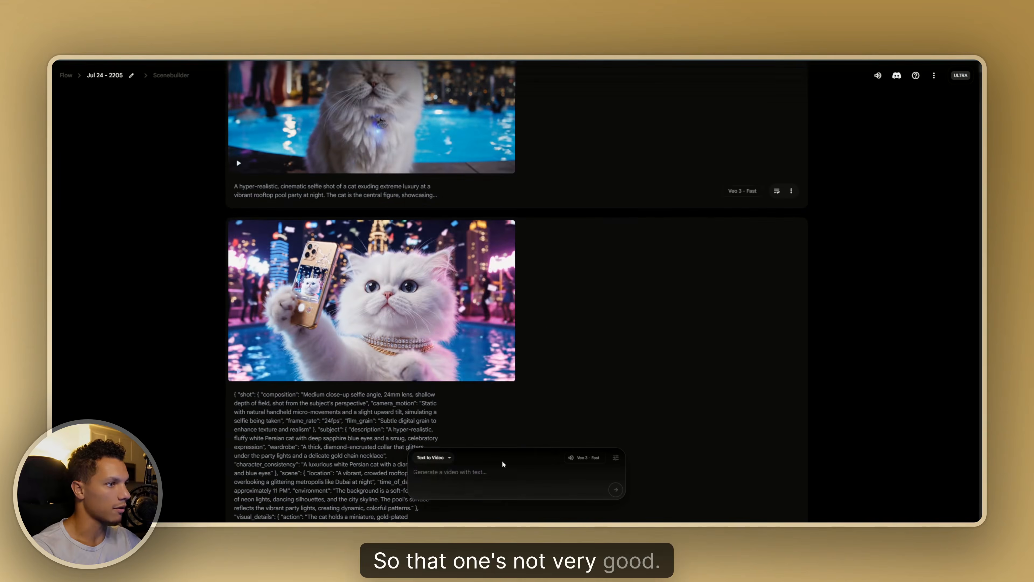
pyautogui.hotkey('ctrl', 'v')
pyautogui.press('Return')
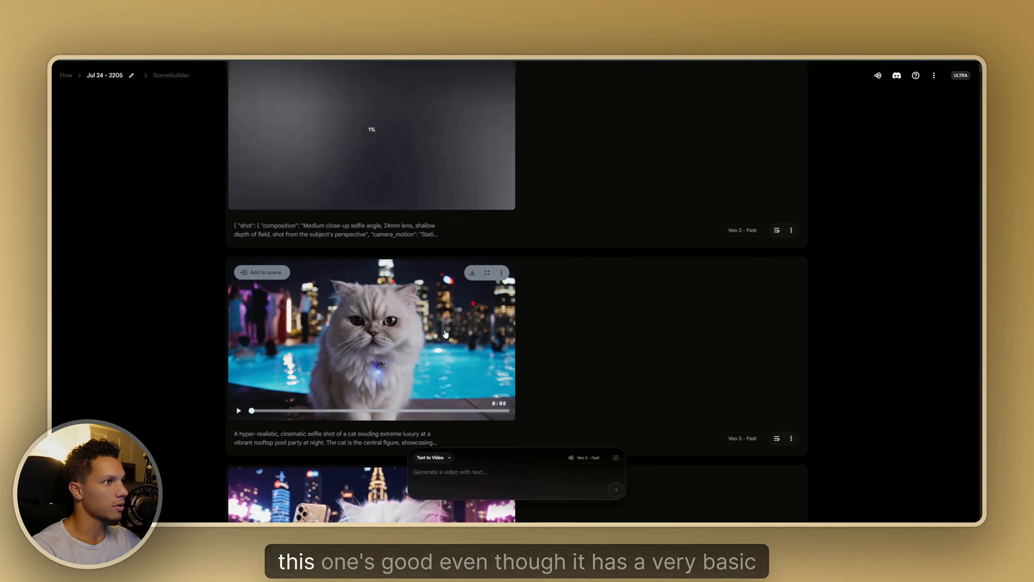
# Step: Compare the plain-text video's full prompt with the detailed JSON prompt beneath the gold-phone cat video
pyautogui.moveTo(438, 441)
pyautogui.moveTo(367, 359)
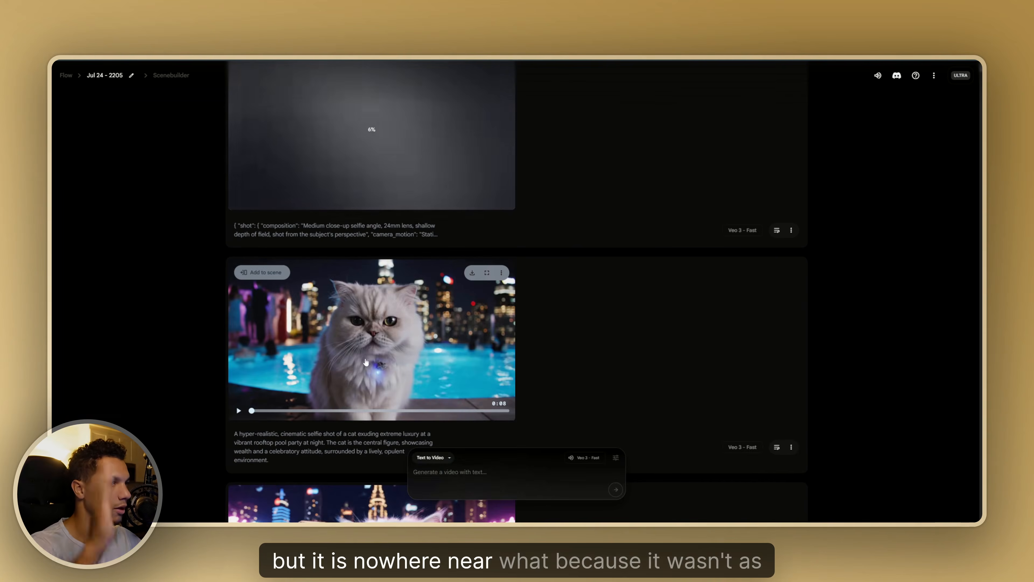
pyautogui.scroll(-5, 396, 375)
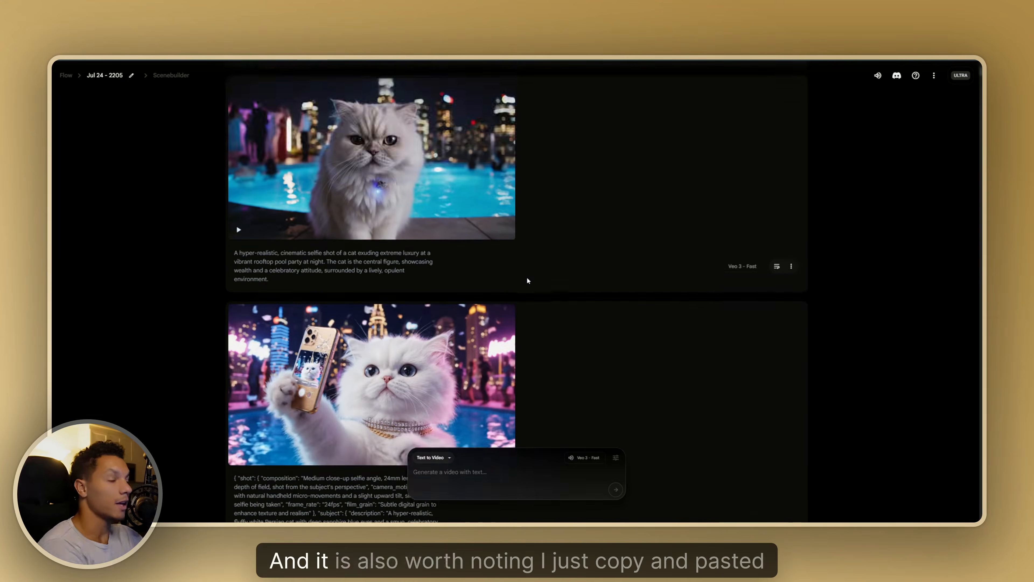
pyautogui.scroll(-4, 527, 281)
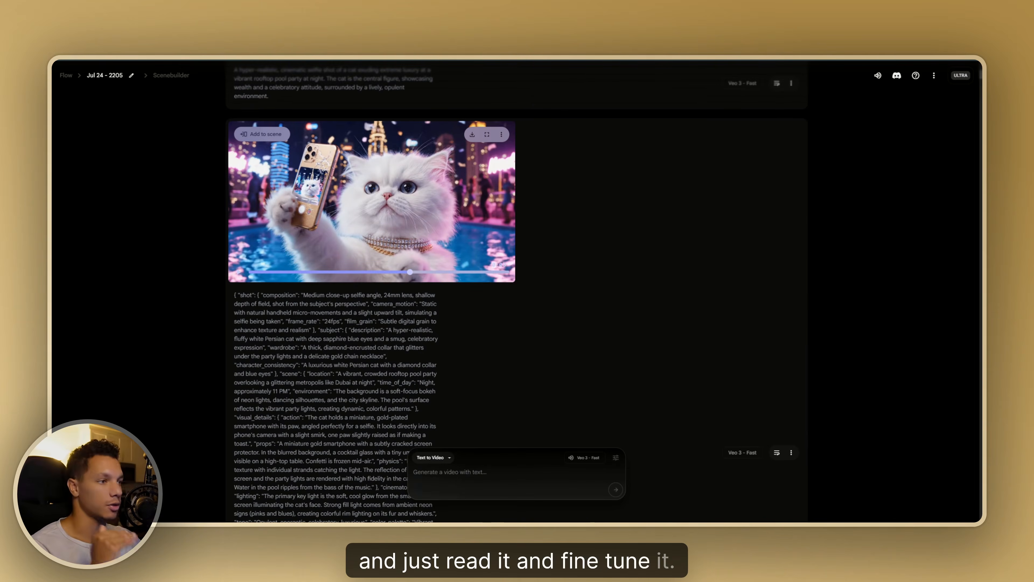
pyautogui.scroll(-3, 517, 290)
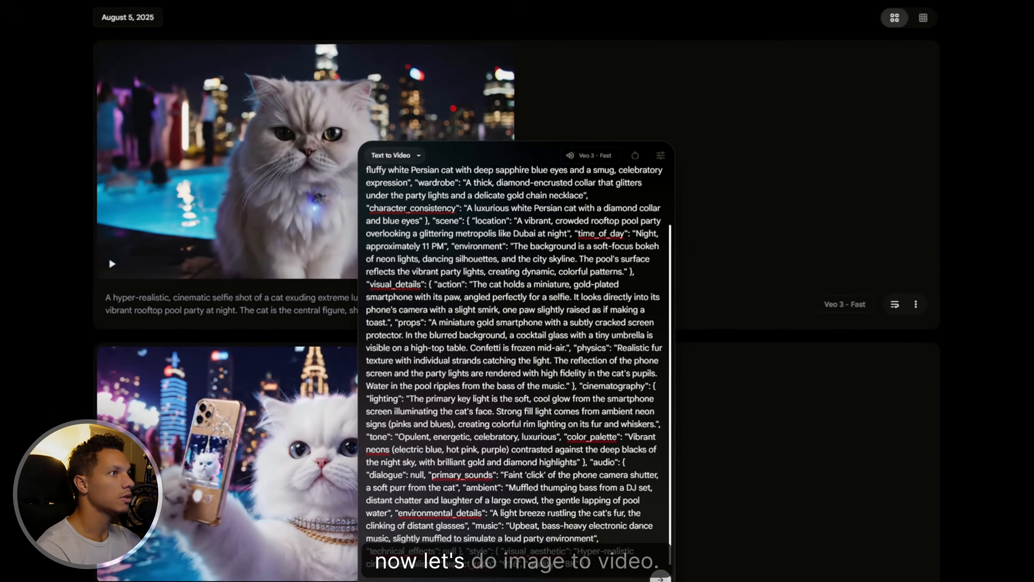
# Step: Change the generation mode to Frames to Video and add the white cat selfie image, cropped and saved, as a frame
pyautogui.click(409, 155)
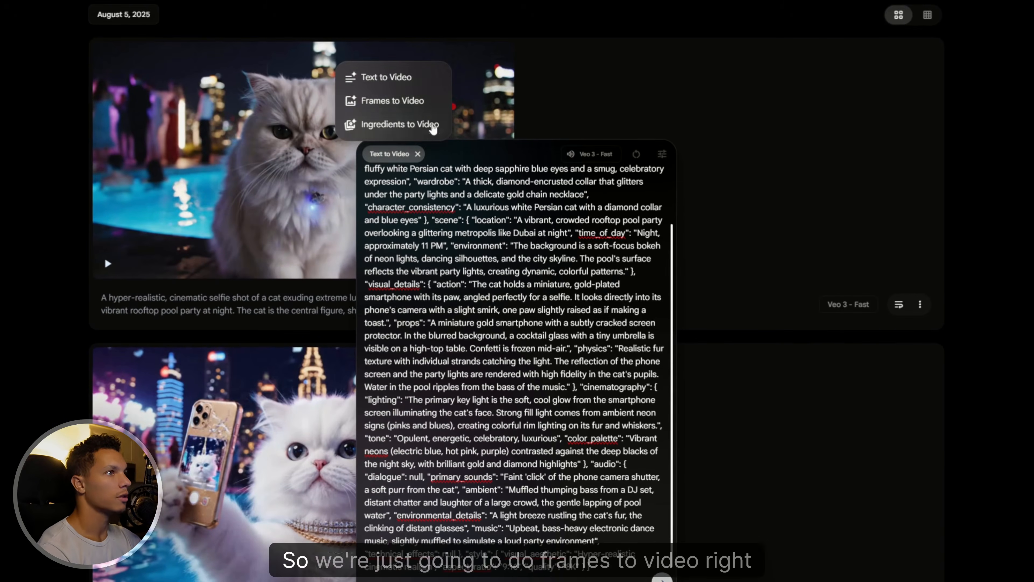
pyautogui.click(421, 117)
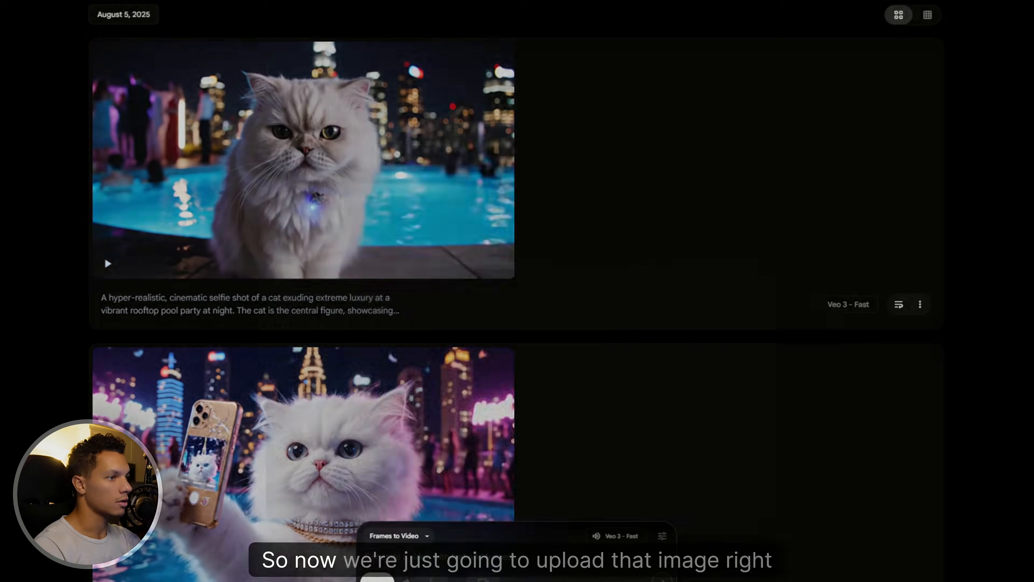
pyautogui.click(410, 331)
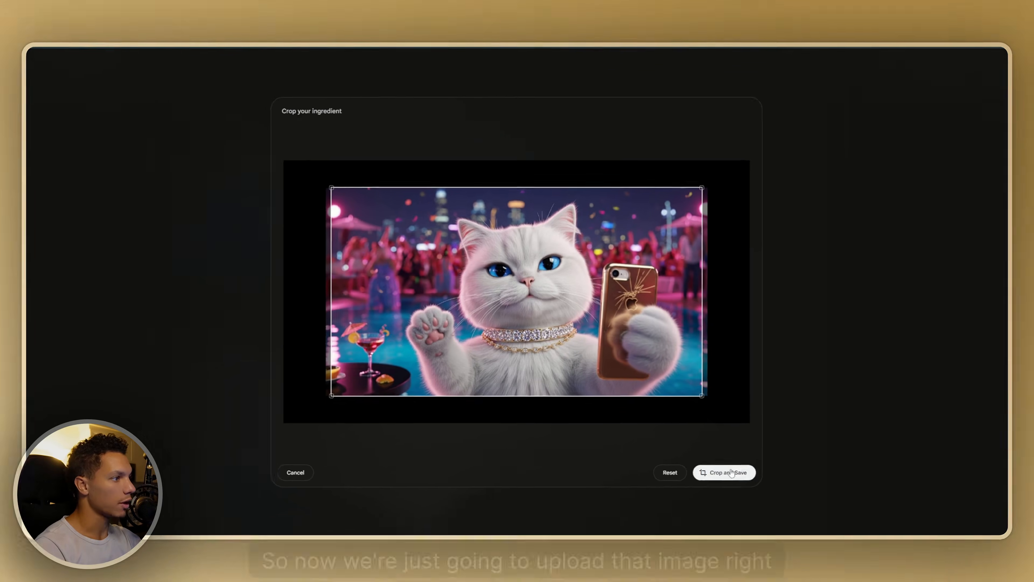
pyautogui.click(725, 473)
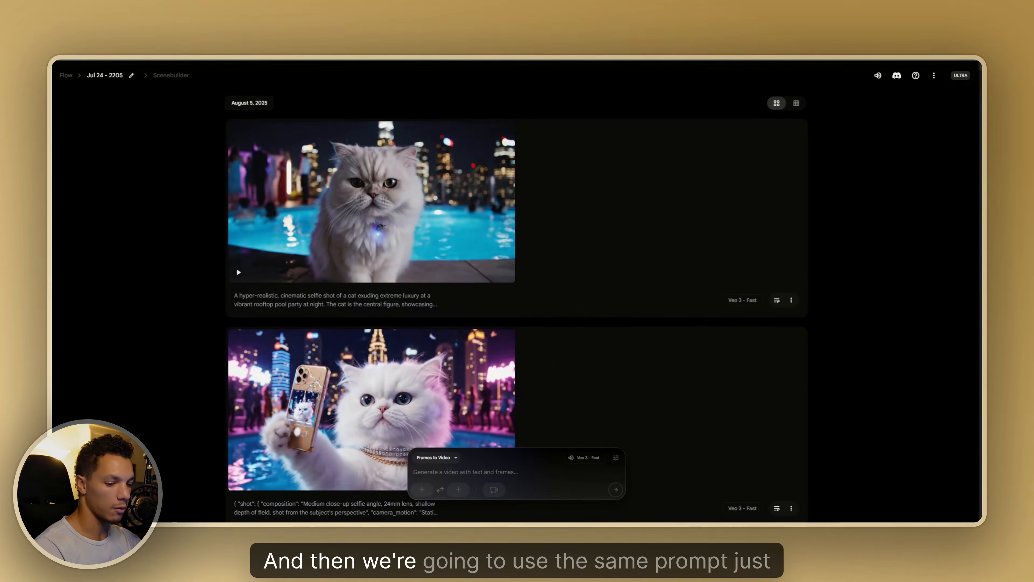
# Step: Generate a Frames to Video clip from the uploaded cat image using the same JSON prompt, and play the result
pyautogui.hotkey('ctrl', 'v')
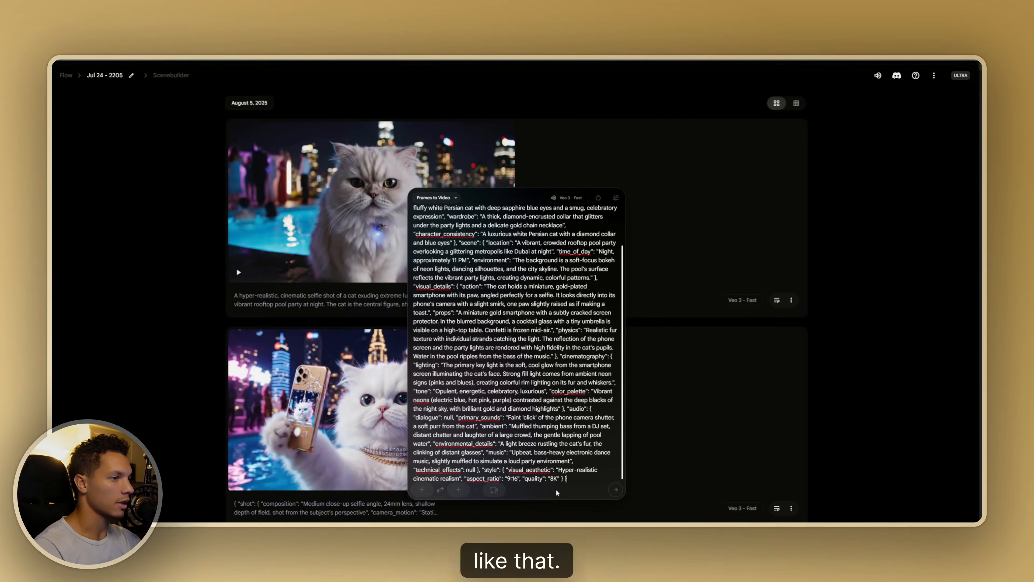
pyautogui.click(616, 490)
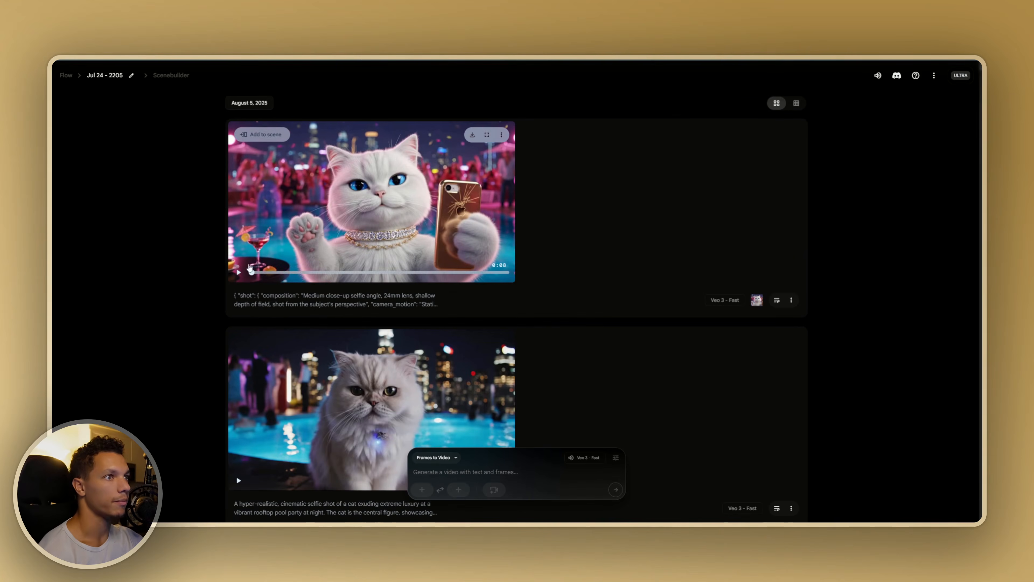
pyautogui.click(237, 273)
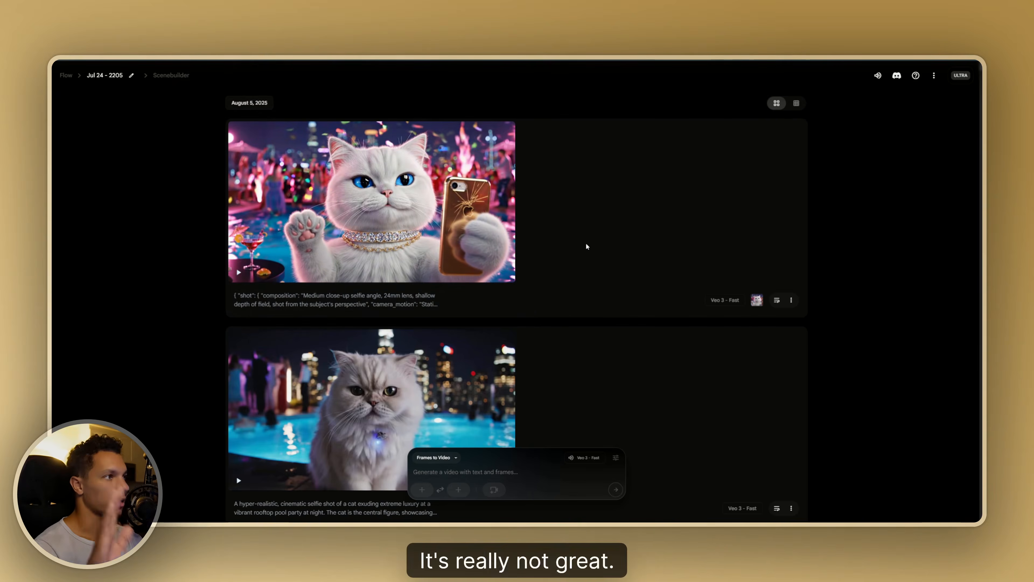
# Step: Find the earlier rooftop party generations and preview the video of the black cat beside the purple-robed grey cat
pyautogui.scroll(-10, 700, 189)
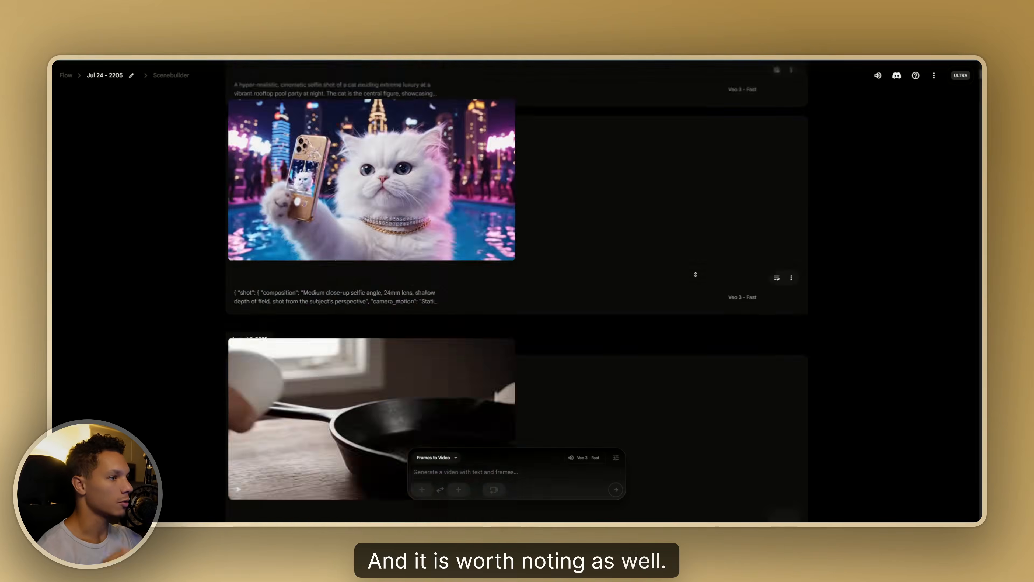
pyautogui.scroll(-20, 696, 275)
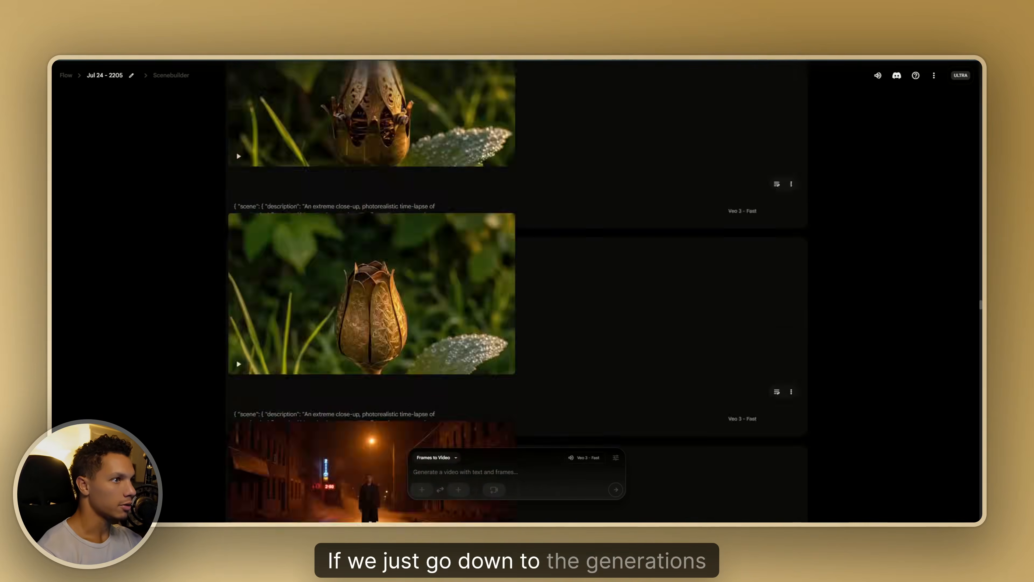
pyautogui.scroll(-20, 696, 274)
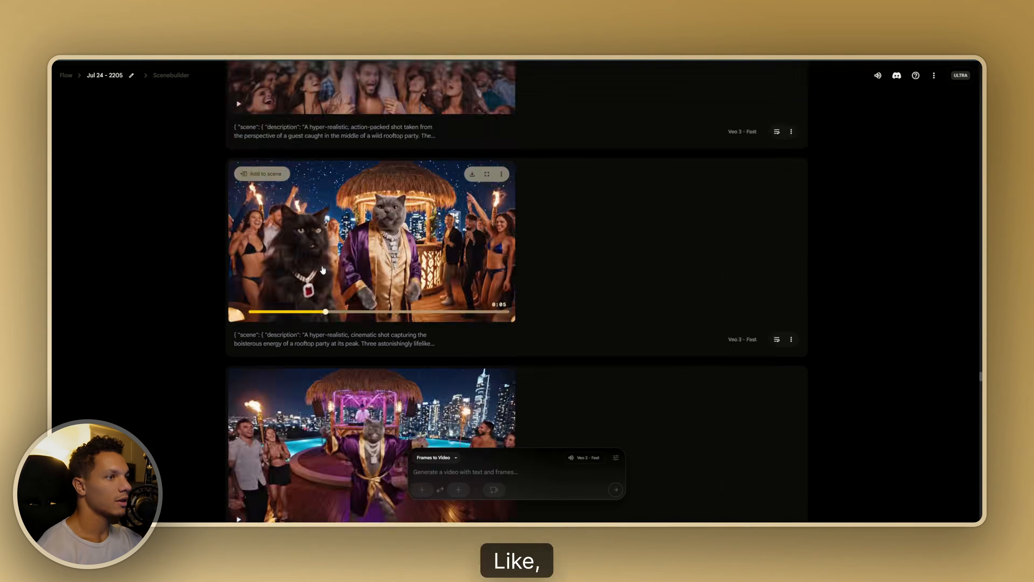
# Step: Review more rooftop and pool party generations, playing the clip of the purple-robed grey cat dancing at the thatched bar
pyautogui.scroll(-15, 323, 270)
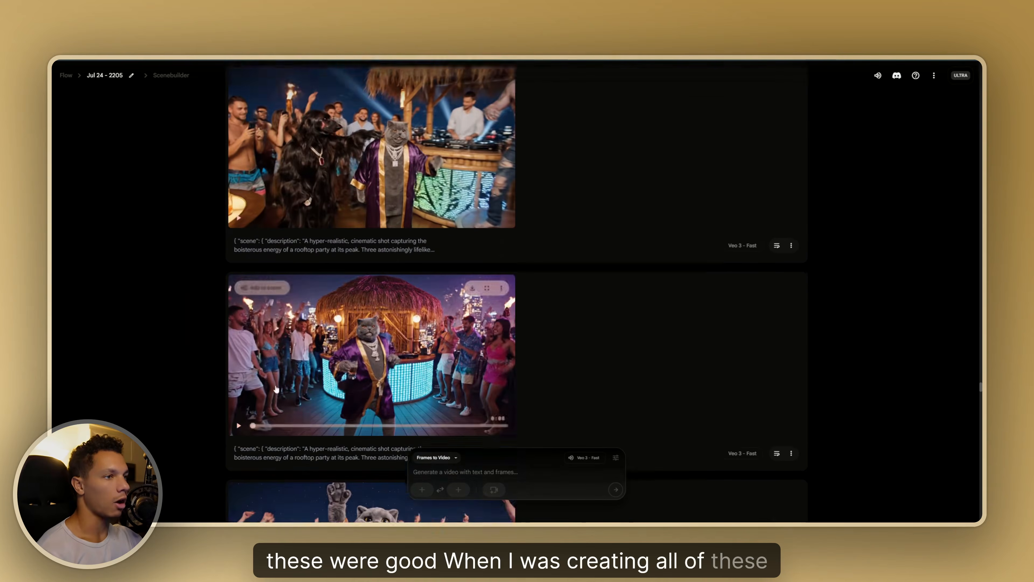
pyautogui.scroll(-1, 276, 390)
pyautogui.click(238, 389)
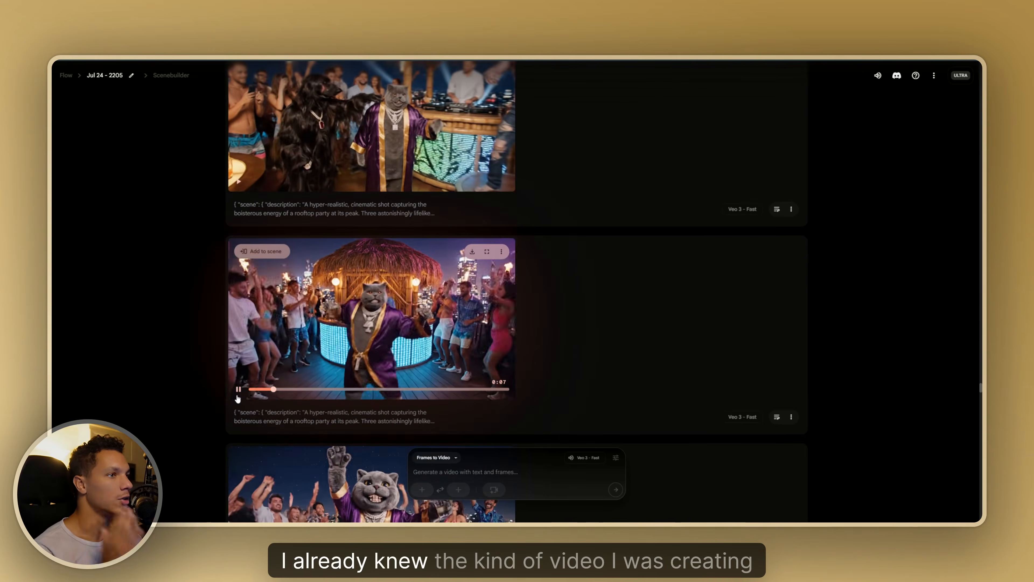
pyautogui.click(239, 397)
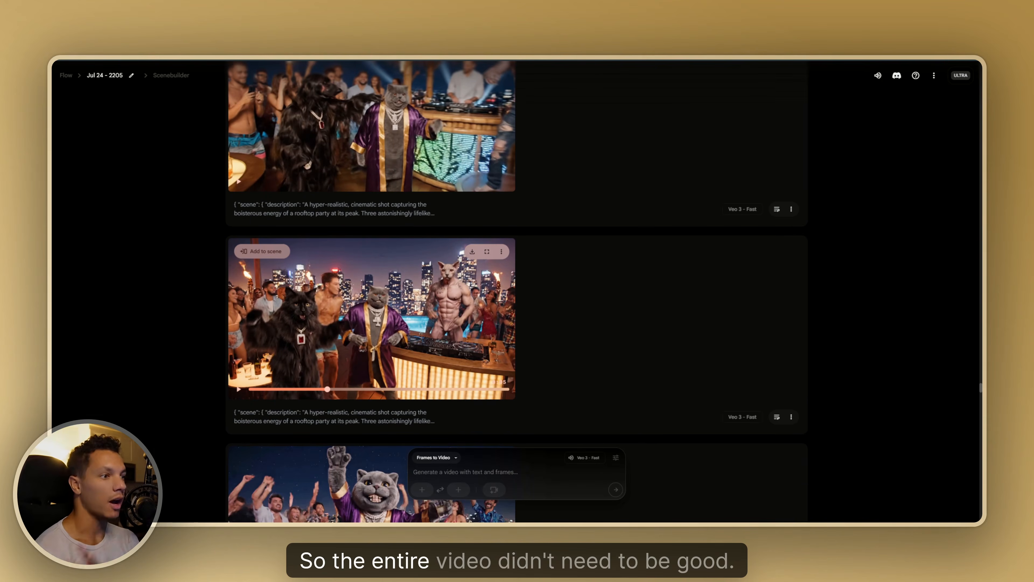
pyautogui.scroll(-8, 352, 388)
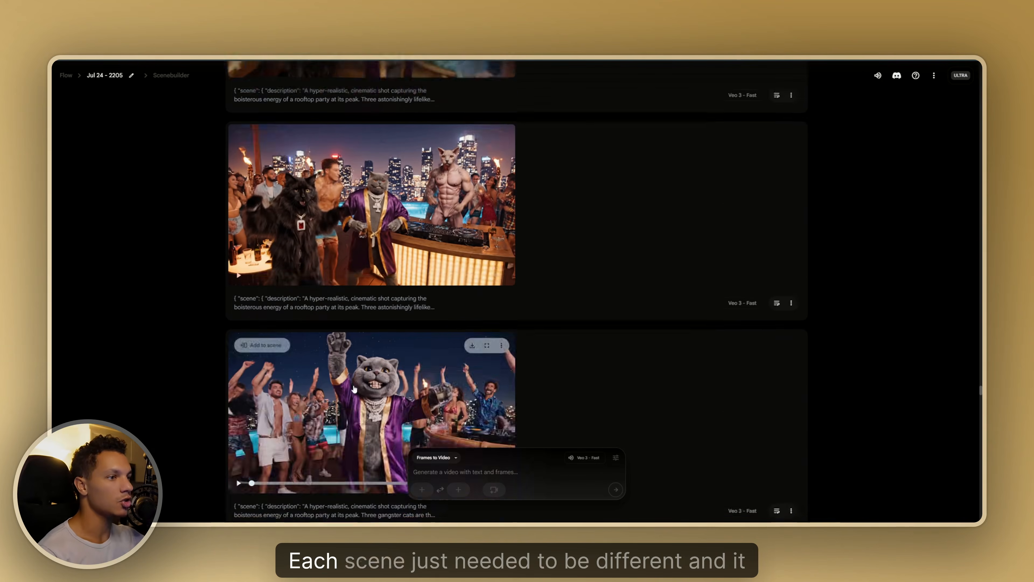
pyautogui.scroll(-1, 346, 388)
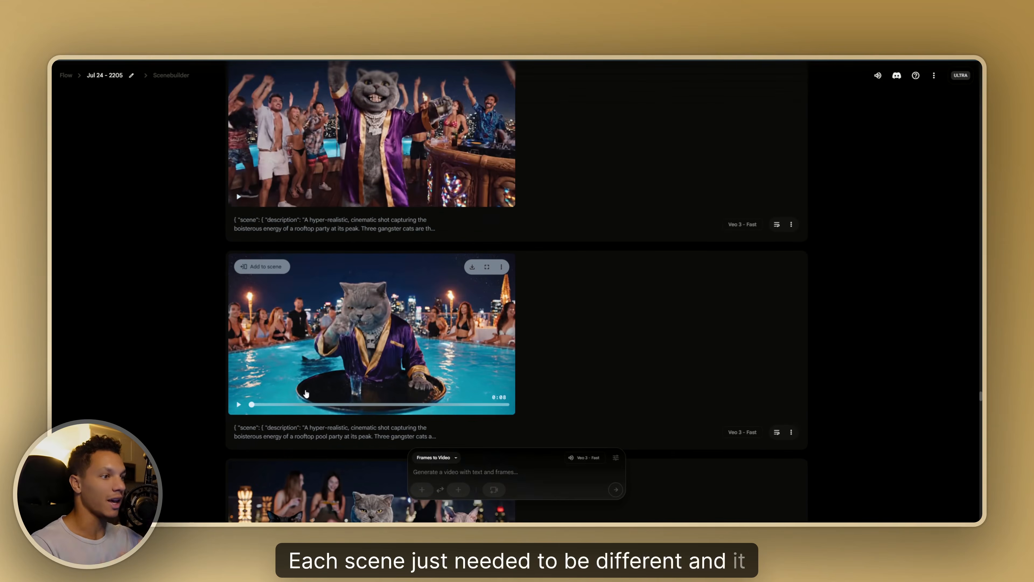
pyautogui.scroll(-2, 306, 386)
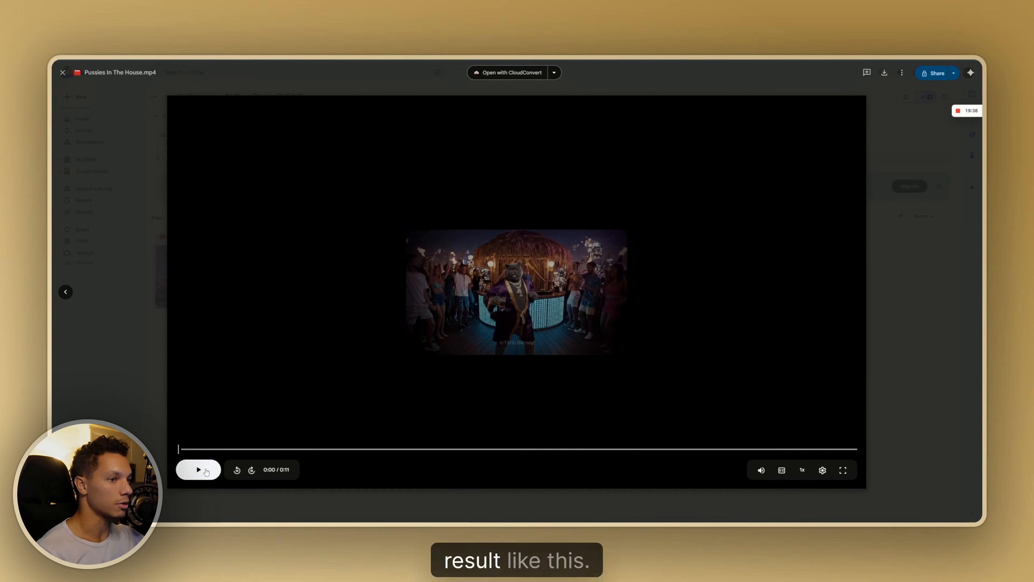
# Step: Play the finished edit Pussies In The House.mp4, and look through further pool party generations in Flow
pyautogui.click(196, 465)
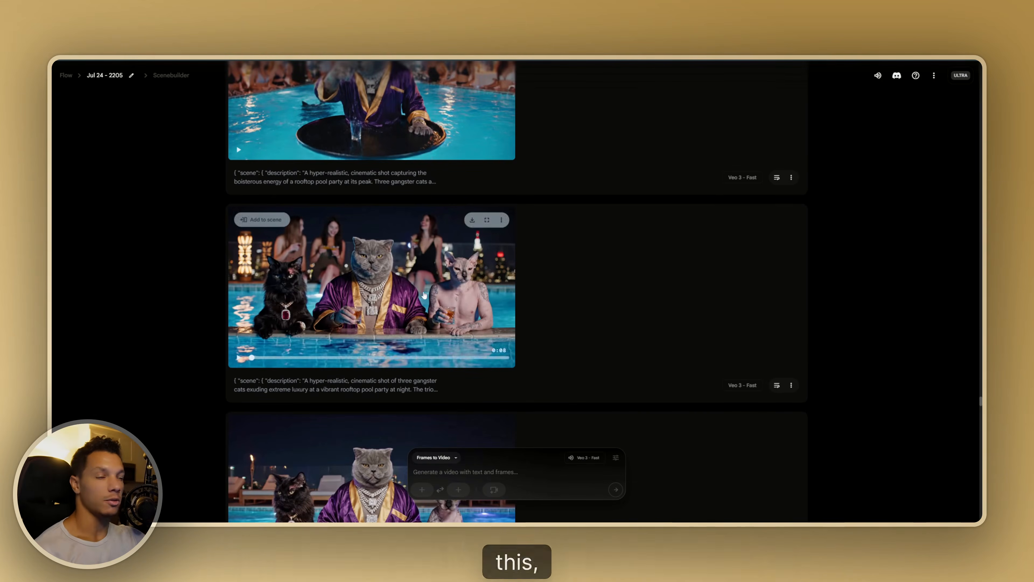
pyautogui.scroll(-4, 446, 320)
pyautogui.scroll(-8, 446, 321)
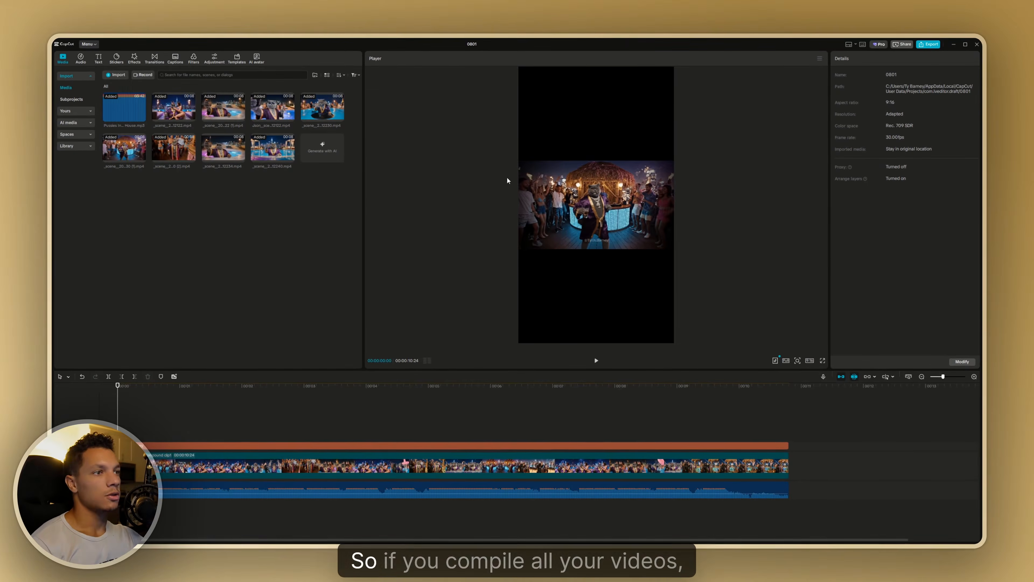
# Step: Switch to CapCut, open the compound clip's contents on the timeline, and preview its first second before returning to the start
pyautogui.doubleClick(212, 469)
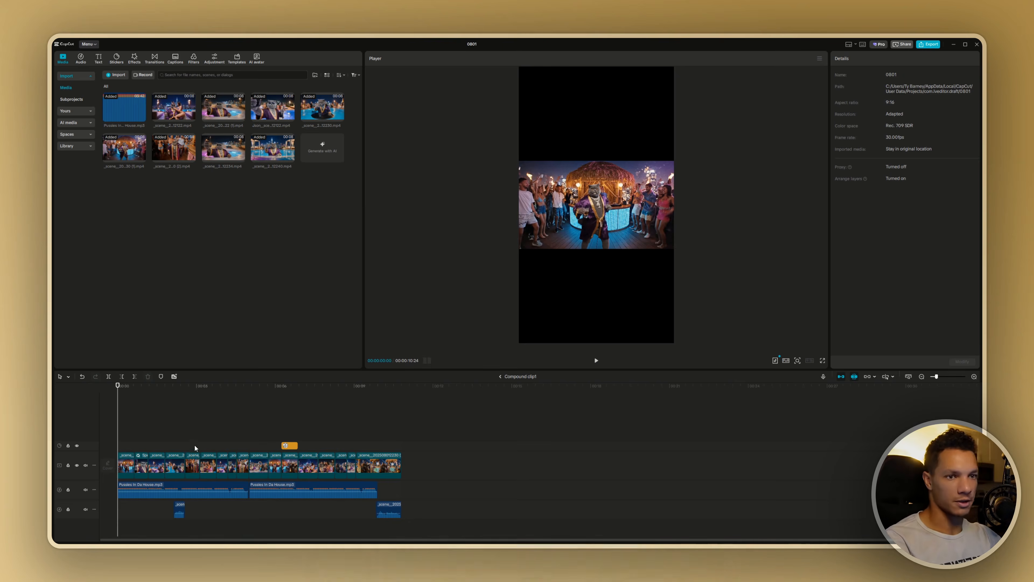
pyautogui.scroll(5, 218, 437)
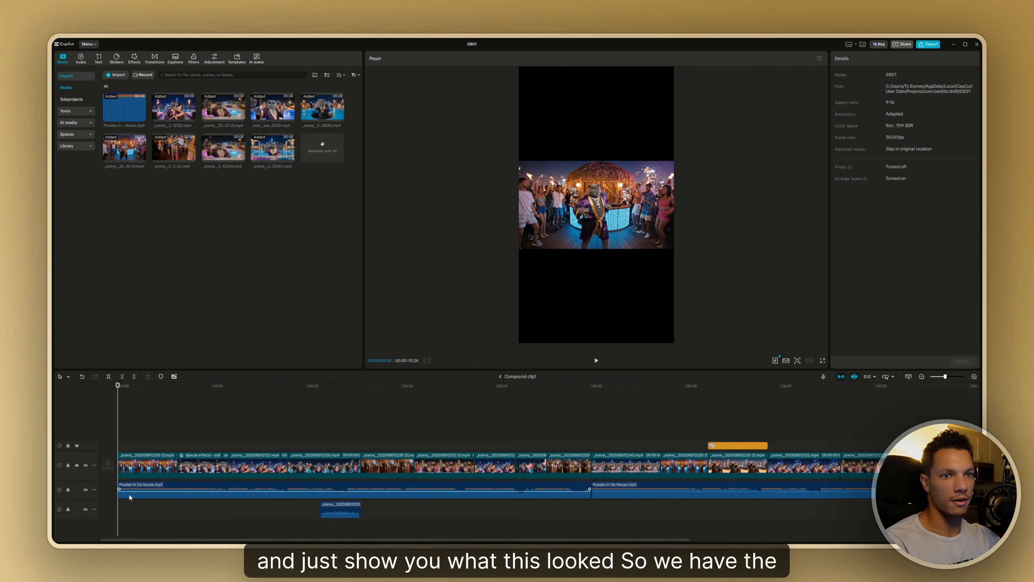
pyautogui.press('space')
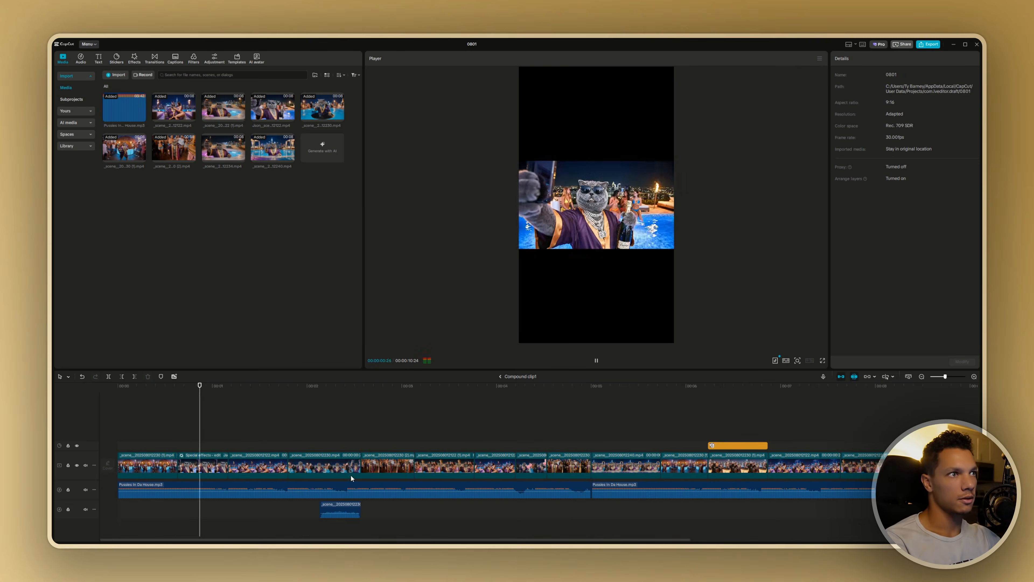
pyautogui.press('space')
pyautogui.press('Home')
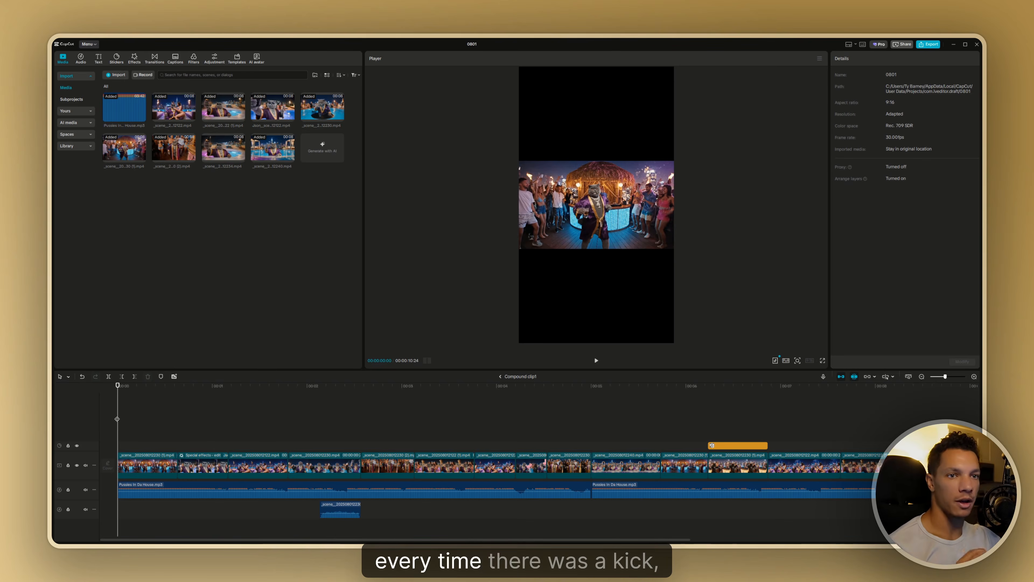
# Step: Replay the first second of the compound clip to check how the scene cuts match the song's beat
pyautogui.moveTo(117, 419)
pyautogui.mouseDown()
pyautogui.moveTo(179, 419)
pyautogui.moveTo(120, 420)
pyautogui.mouseUp()
pyautogui.press('space')
pyautogui.press('space')
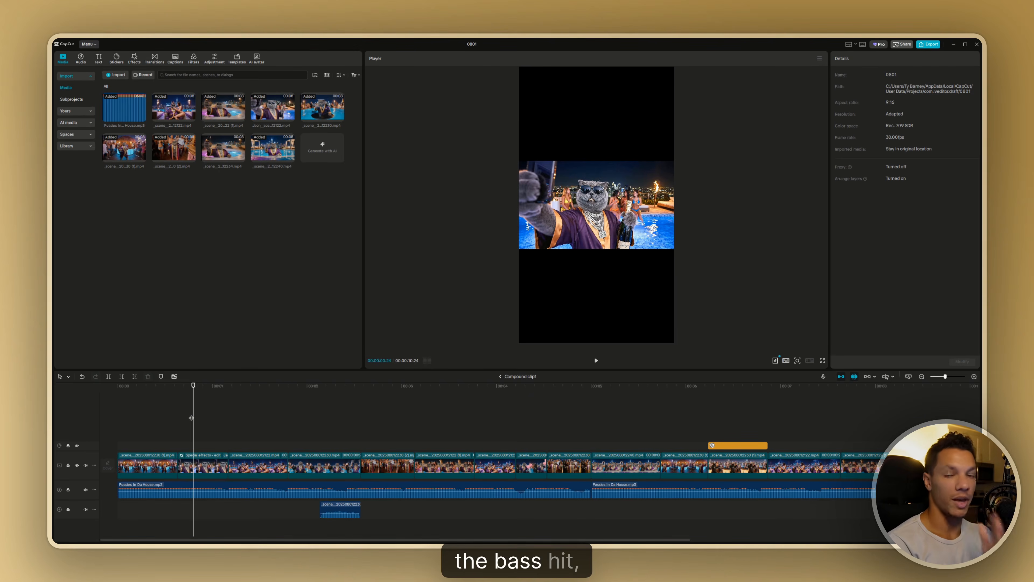
pyautogui.moveTo(191, 417)
pyautogui.mouseDown()
pyautogui.moveTo(114, 405)
pyautogui.moveTo(175, 410)
pyautogui.mouseUp()
pyautogui.press('space')
pyautogui.press('space')
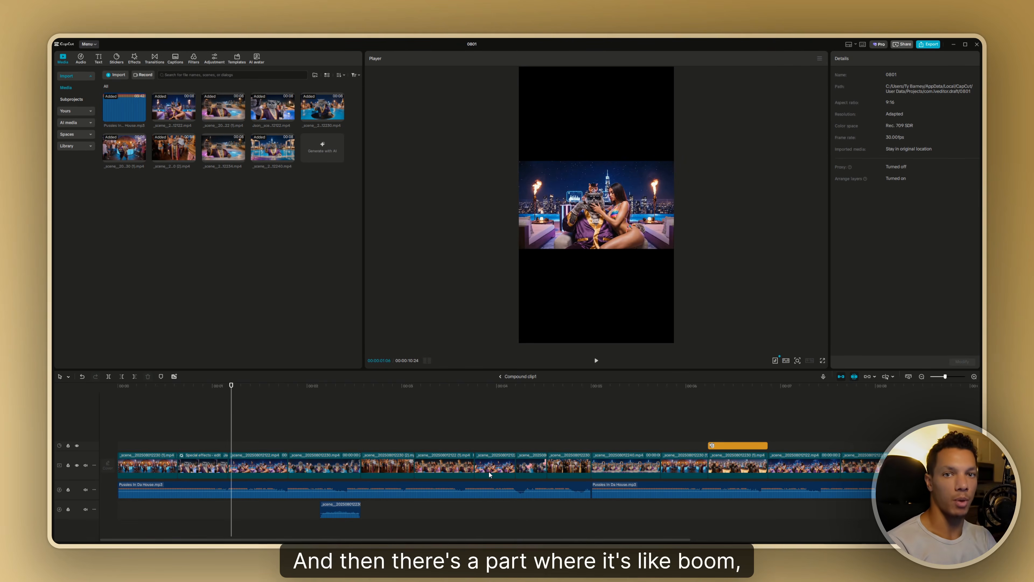
# Step: Play the section from just before the 4-second mark twice to check its rapid cuts against the music
pyautogui.click(482, 388)
pyautogui.press('space')
pyautogui.press('space')
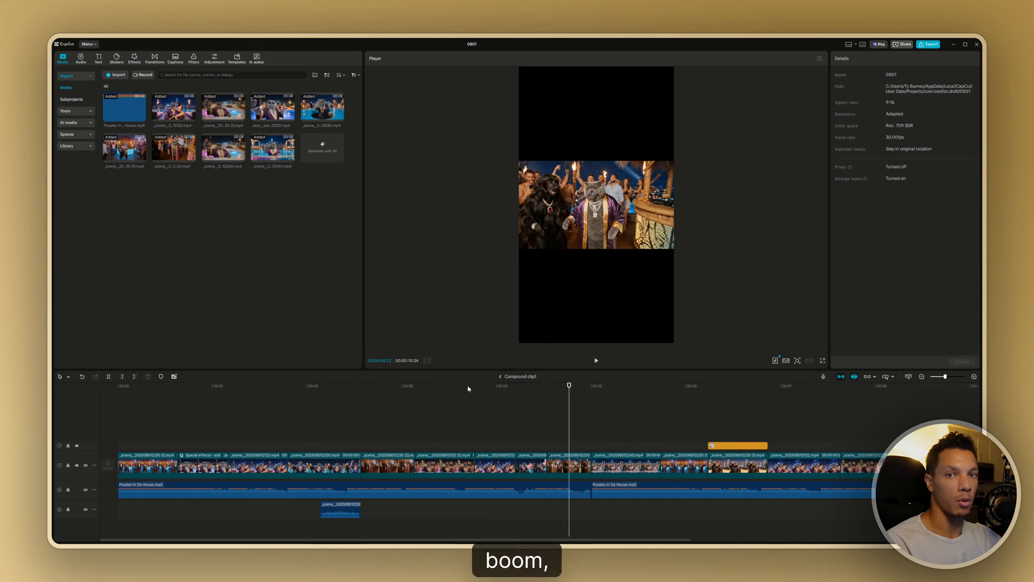
pyautogui.click(462, 386)
pyautogui.press('space')
pyautogui.press('space')
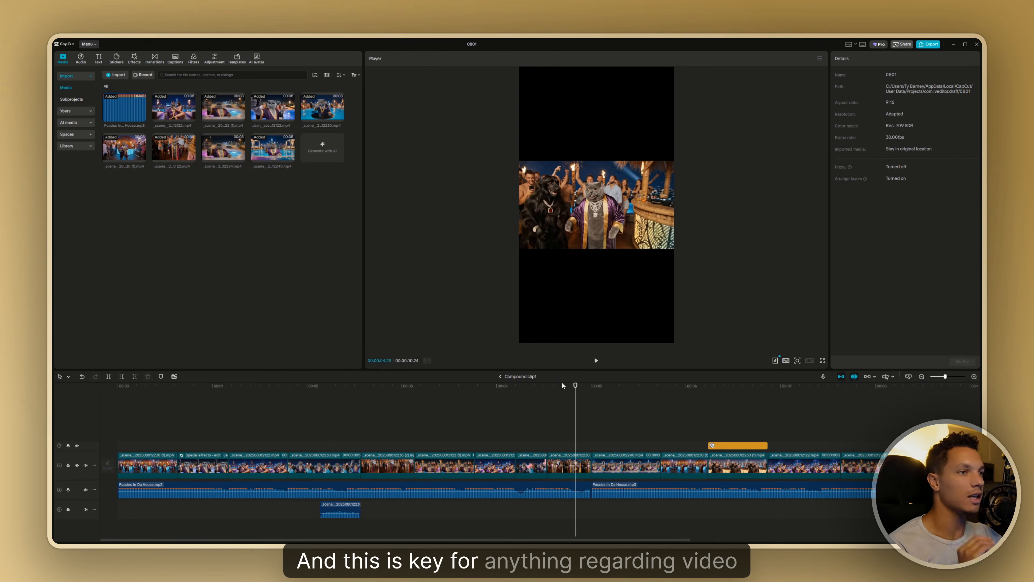
# Step: Examine the extracted audio clip just after the 2-second mark, replaying the pool scene to check its alignment with the song
pyautogui.moveTo(575, 385); pyautogui.dragTo(96, 379)
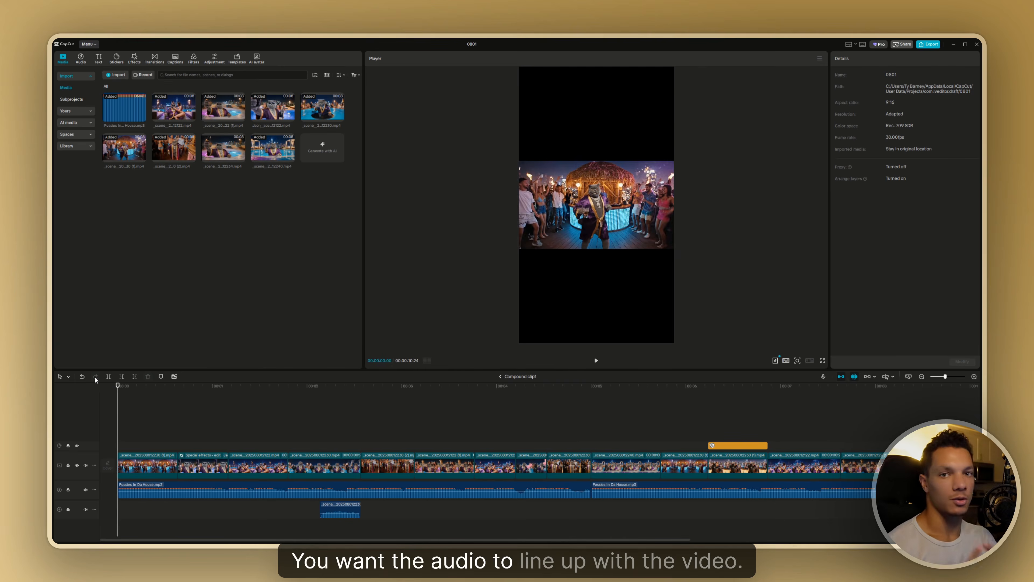
pyautogui.moveTo(117, 385); pyautogui.dragTo(318, 406)
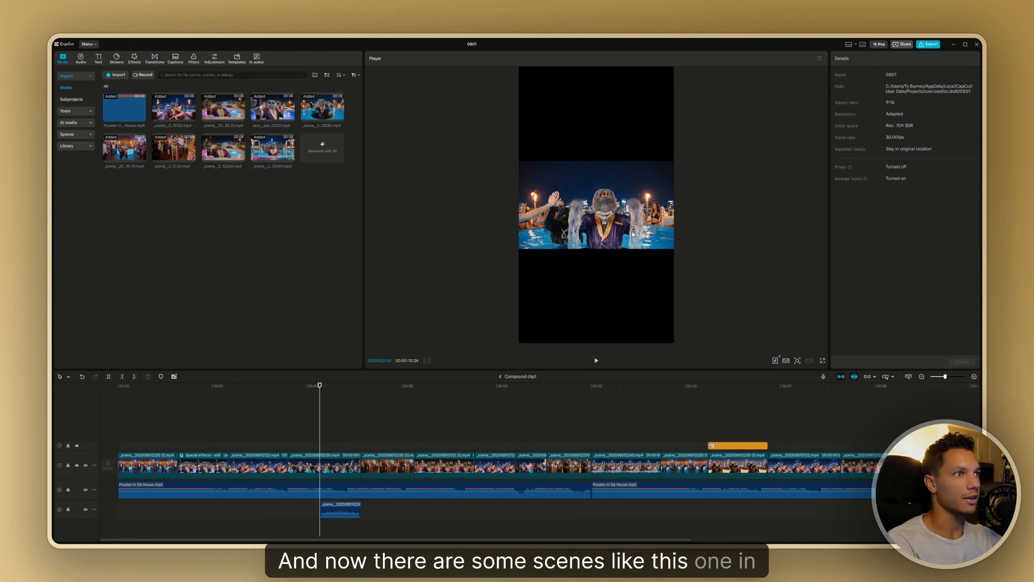
pyautogui.click(339, 514)
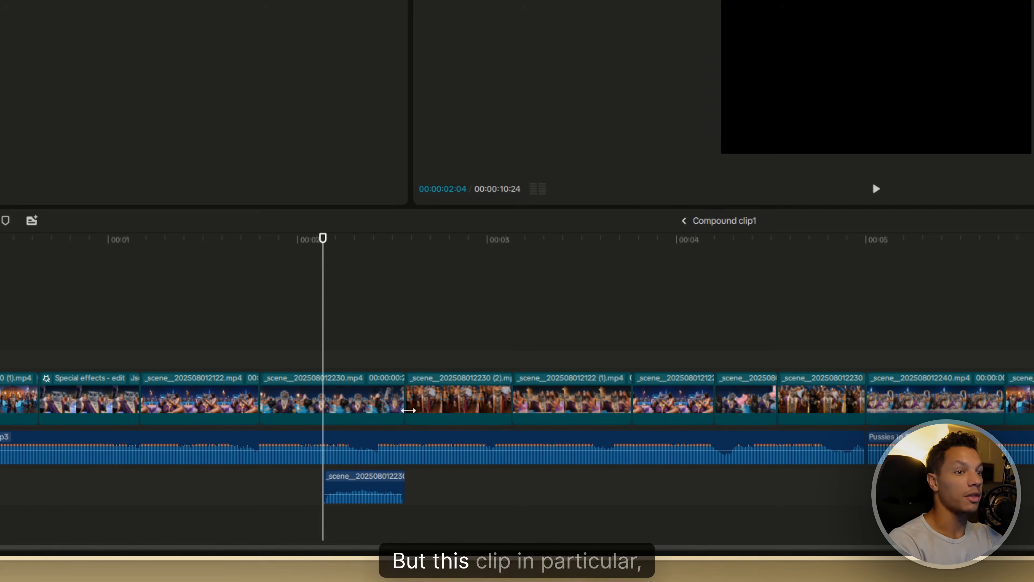
pyautogui.press('space')
pyautogui.press('space')
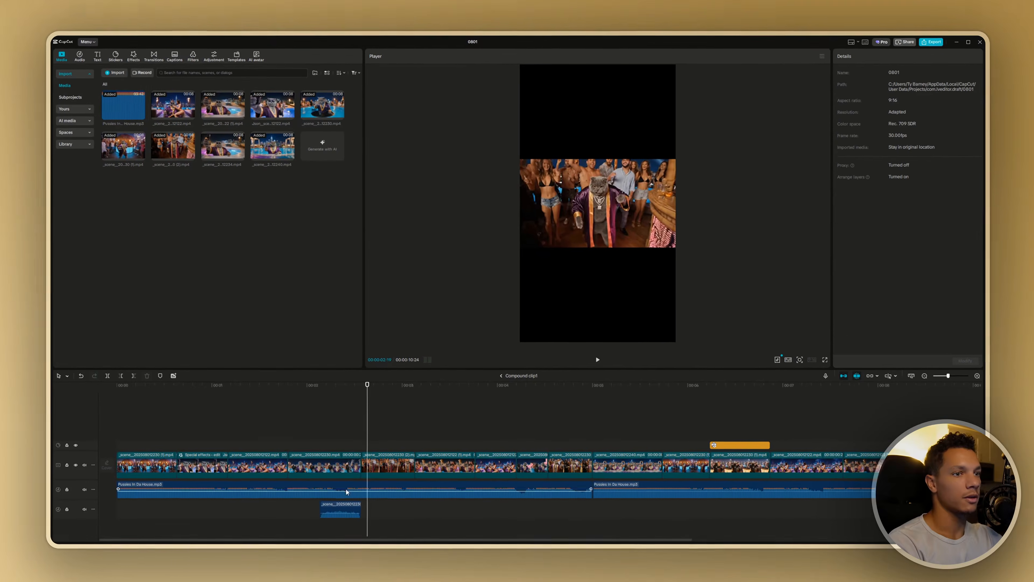
pyautogui.moveTo(368, 434); pyautogui.dragTo(319, 431)
pyautogui.press('space')
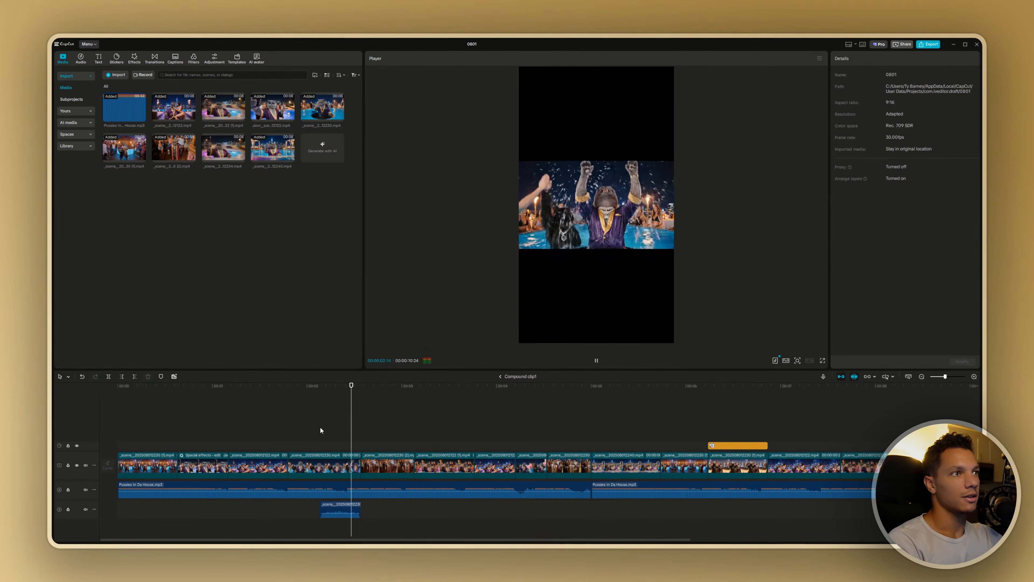
pyautogui.press('space')
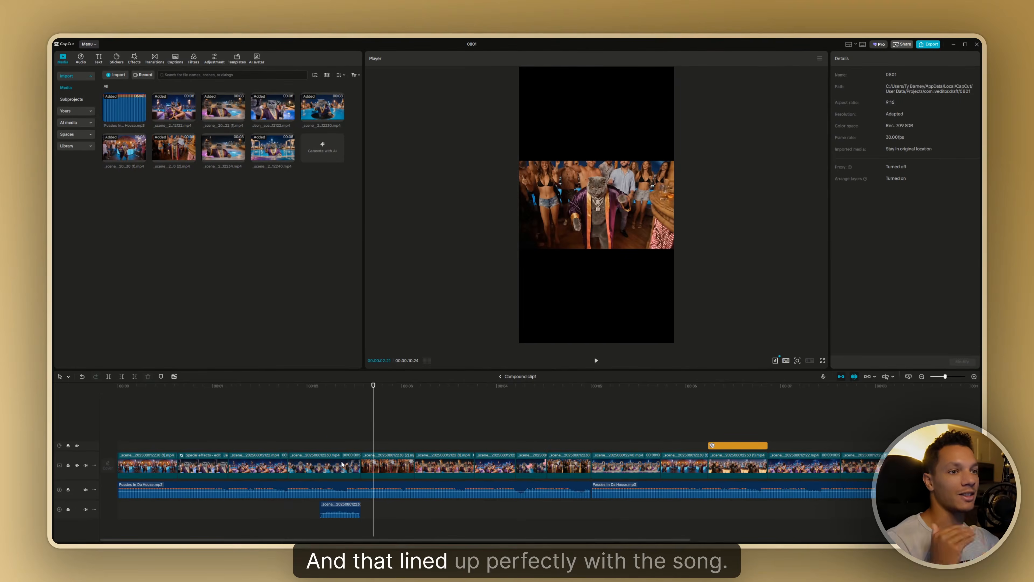
pyautogui.moveTo(330, 396); pyautogui.dragTo(246, 393)
pyautogui.press('space')
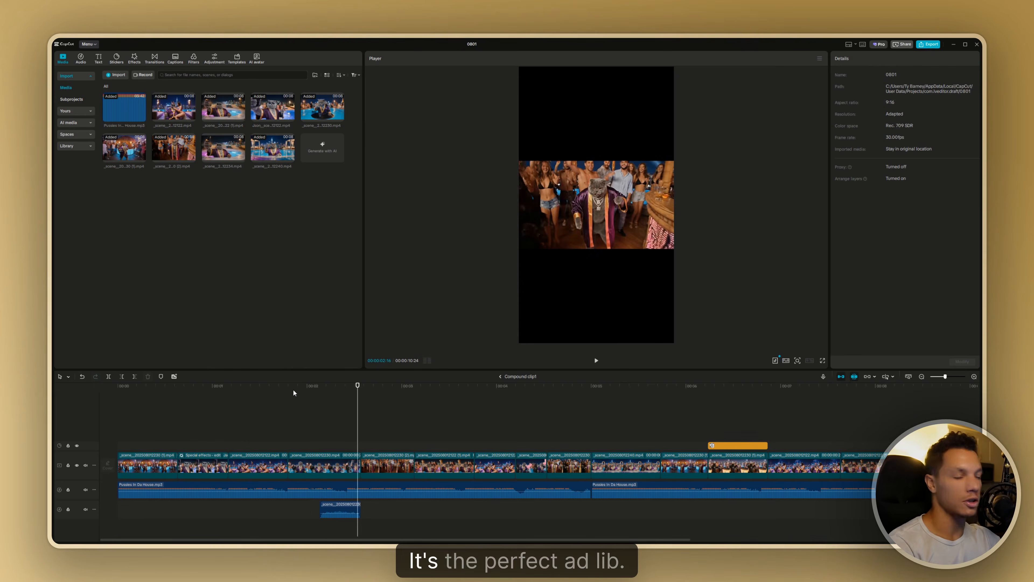
pyautogui.click(320, 426)
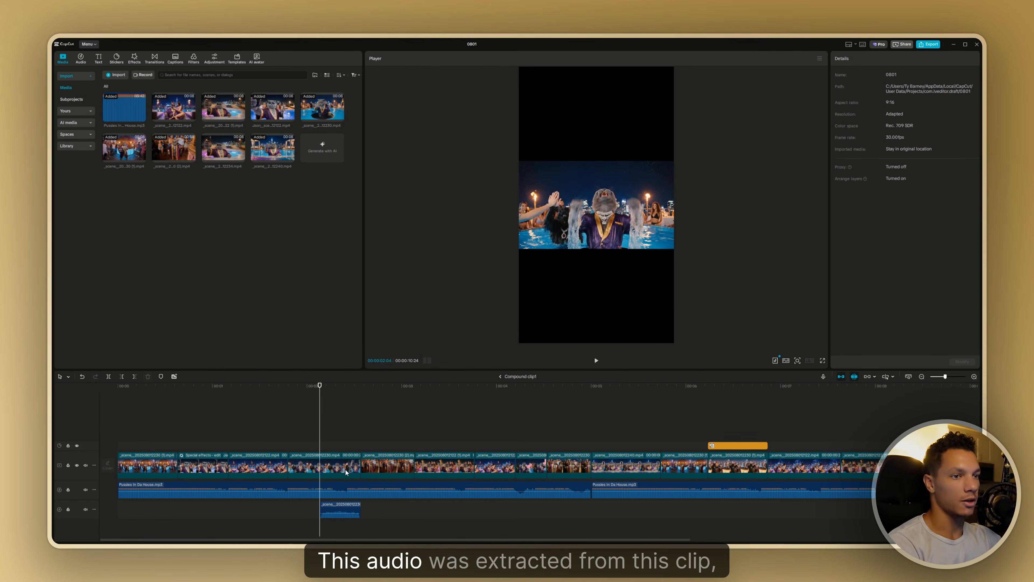
# Step: Look over the timeline through its closing section and play the compound clip's opening scene from the start
pyautogui.moveTo(319, 436); pyautogui.dragTo(594, 440)
pyautogui.moveTo(484, 538); pyautogui.dragTo(675, 536)
pyautogui.moveTo(767, 392); pyautogui.dragTo(763, 392)
pyautogui.moveTo(763, 392); pyautogui.dragTo(767, 392)
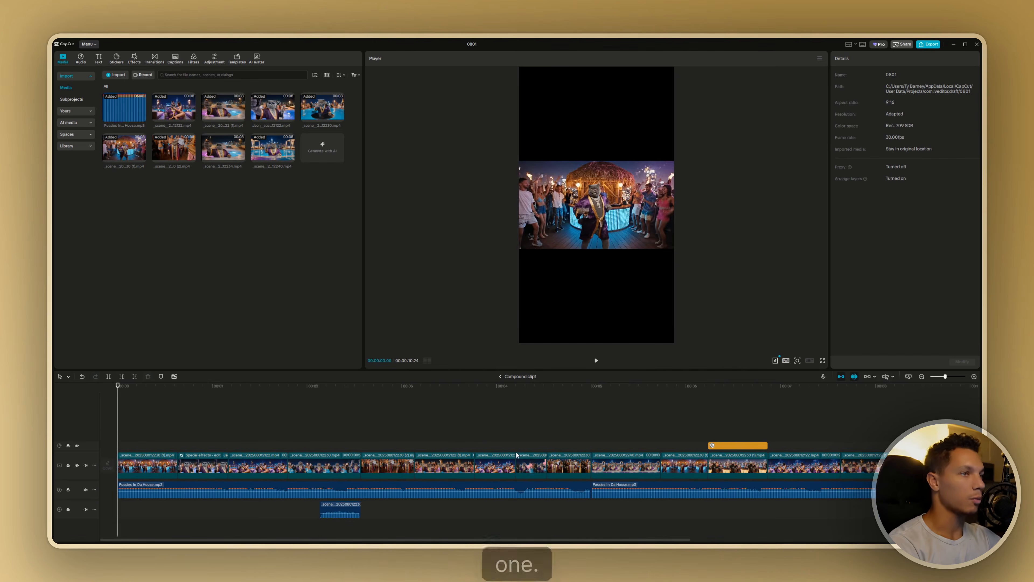
pyautogui.press('space')
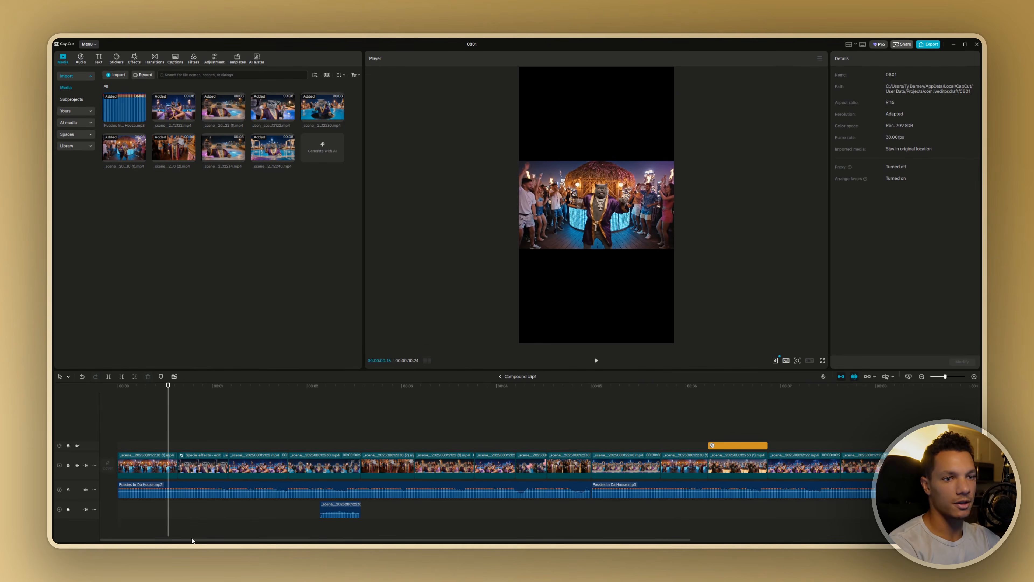
pyautogui.moveTo(196, 541); pyautogui.dragTo(328, 542)
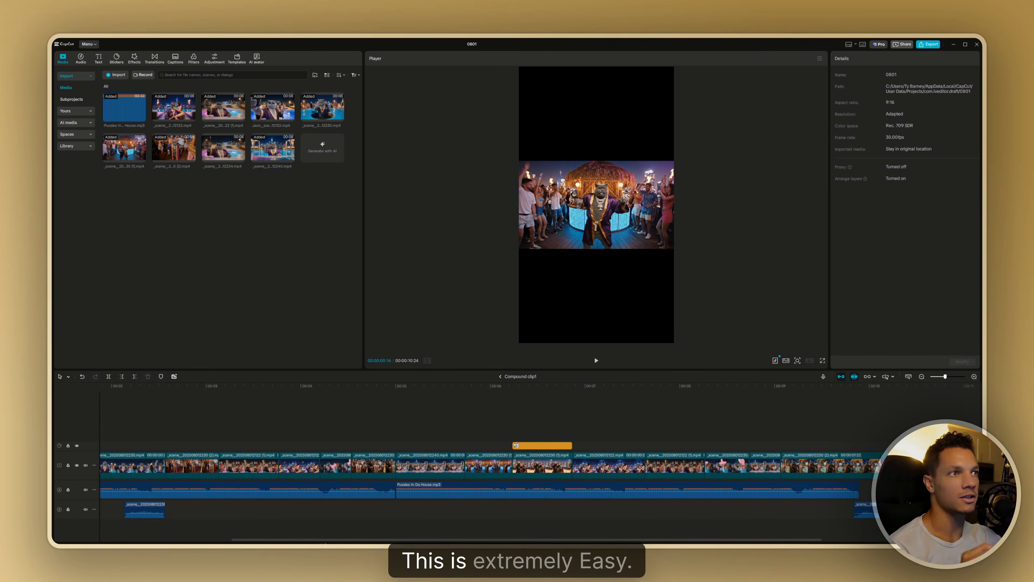
pyautogui.moveTo(340, 540); pyautogui.dragTo(363, 541)
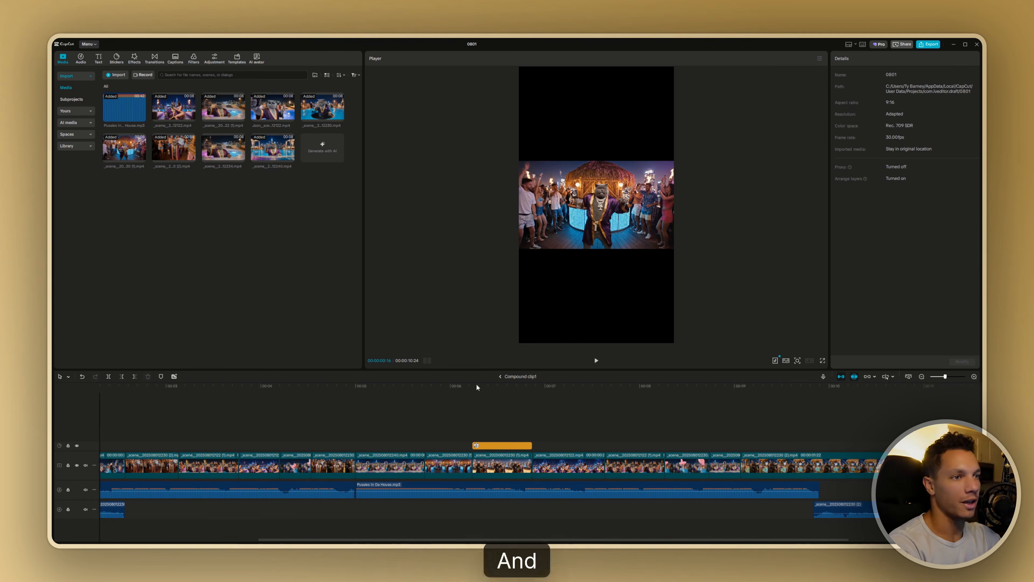
# Step: Inspect the Flash 4 effect settings on the second clip, the grey cat's poolside selfie
pyautogui.moveTo(477, 385); pyautogui.dragTo(202, 445)
pyautogui.click(199, 455)
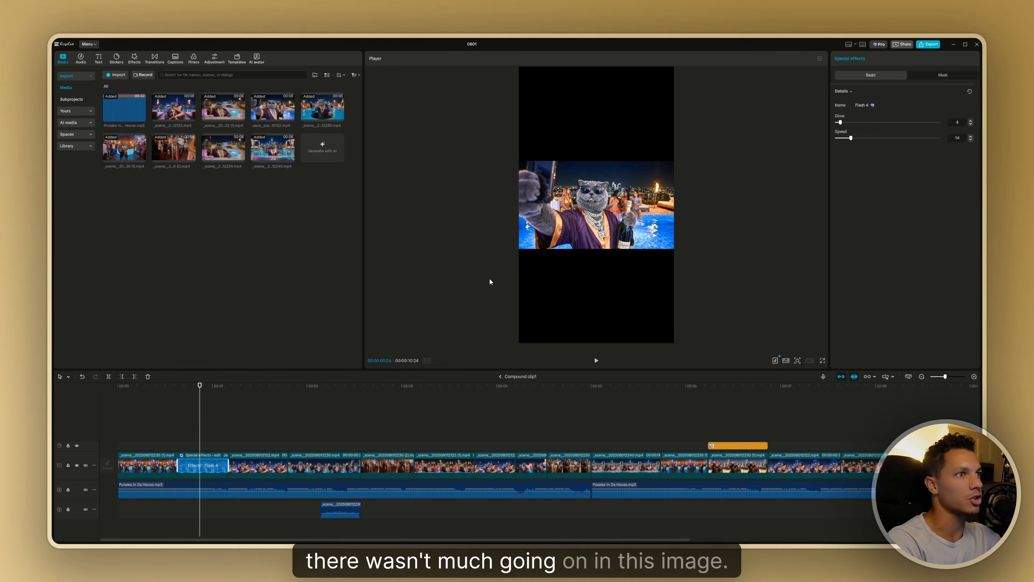
pyautogui.click(196, 423)
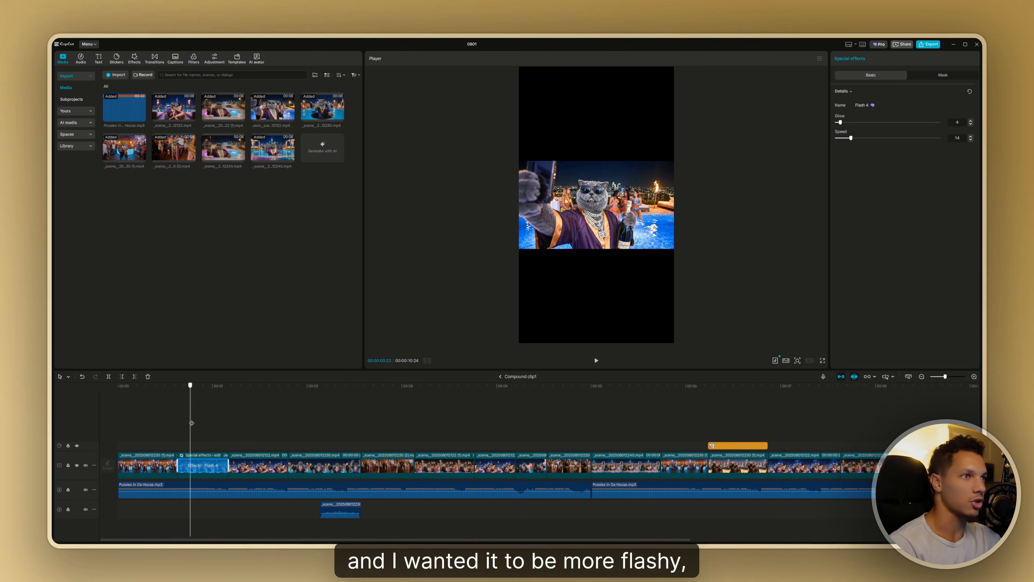
# Step: Examine the blur effect over the DJ cat scene just after the 6-second mark, and review the surrounding timeline
pyautogui.moveTo(191, 423); pyautogui.dragTo(710, 421)
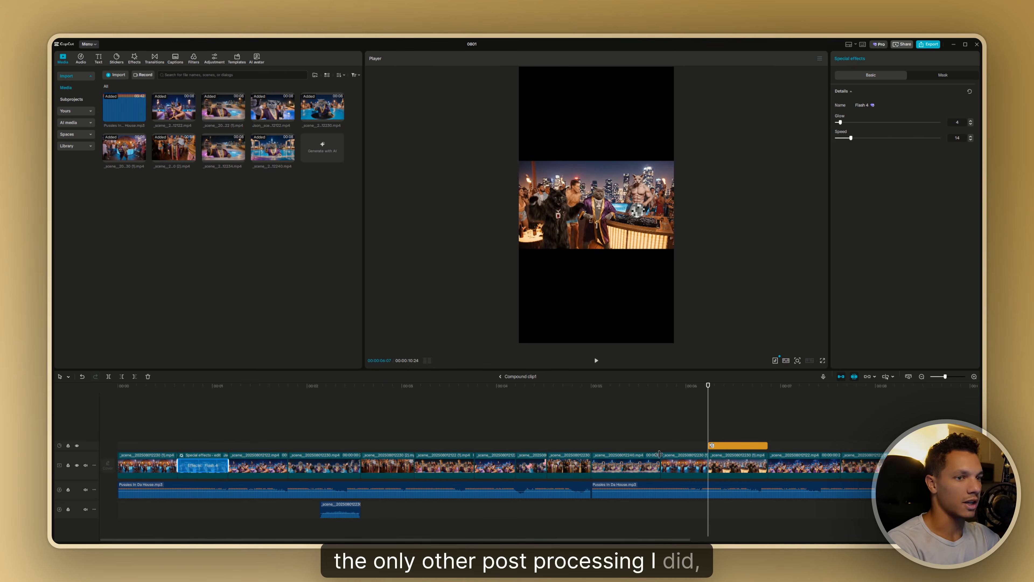
pyautogui.moveTo(609, 540); pyautogui.dragTo(668, 540)
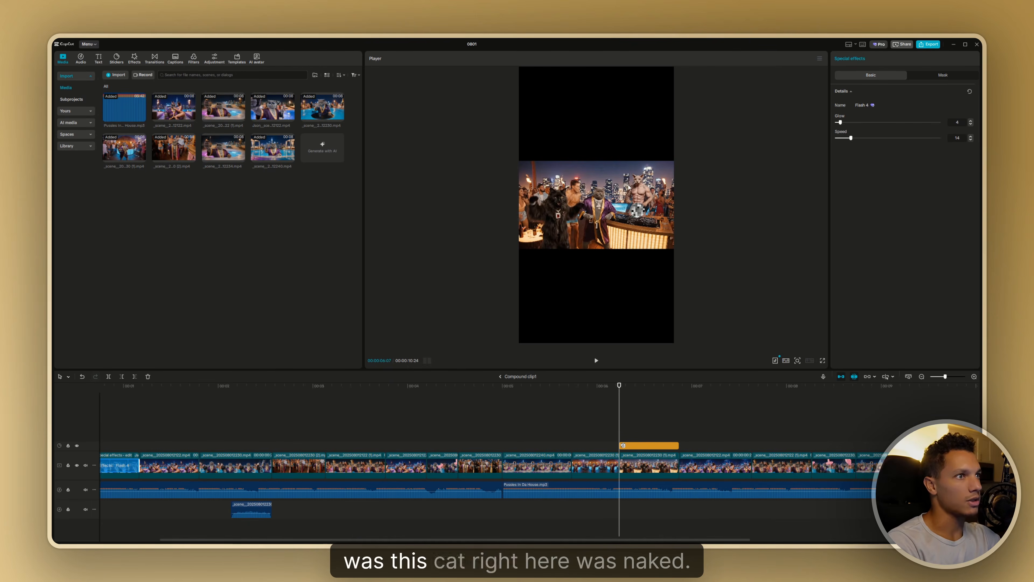
pyautogui.moveTo(630, 407); pyautogui.dragTo(643, 377)
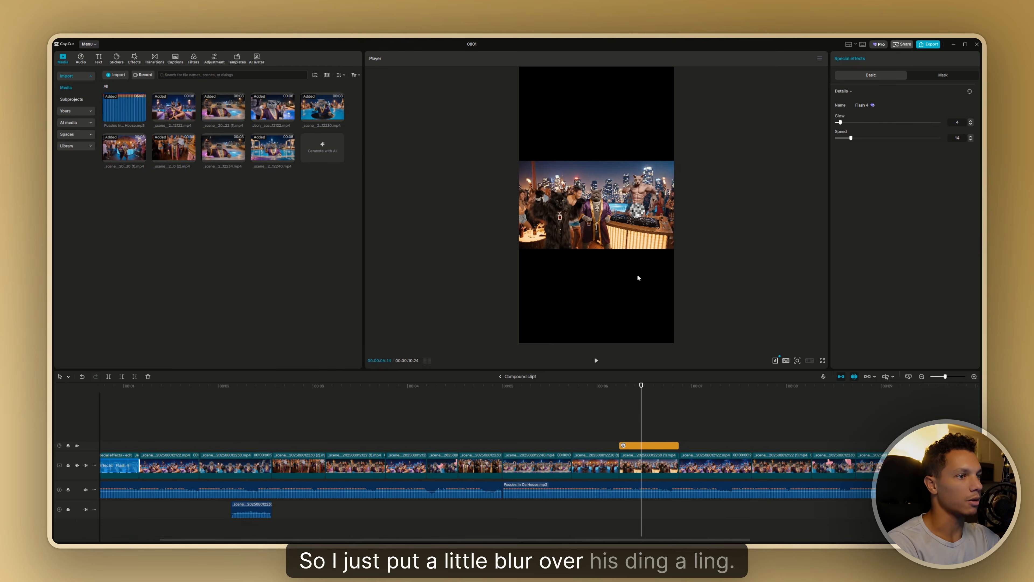
pyautogui.moveTo(640, 416); pyautogui.dragTo(279, 441)
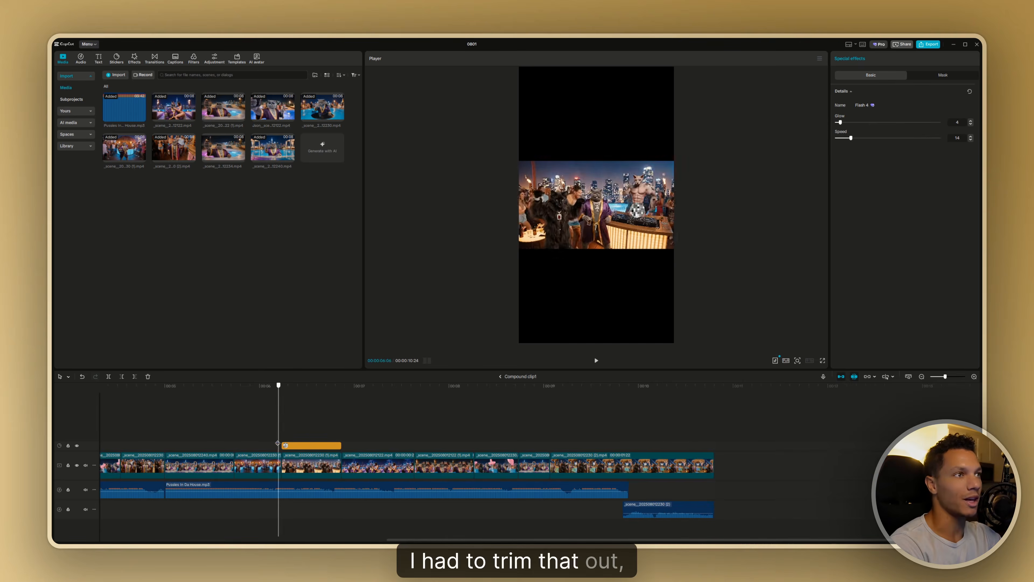
pyautogui.moveTo(696, 540); pyautogui.dragTo(413, 539)
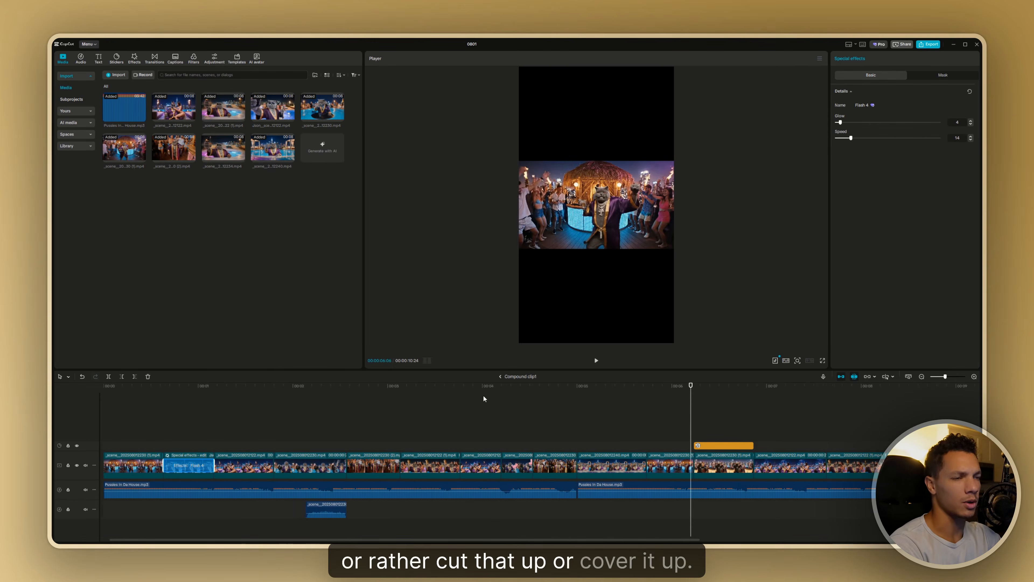
# Step: Return from the compound clip to the main timeline and try lower strengths of the Humble filter, finishing at intensity 40
pyautogui.click(501, 376)
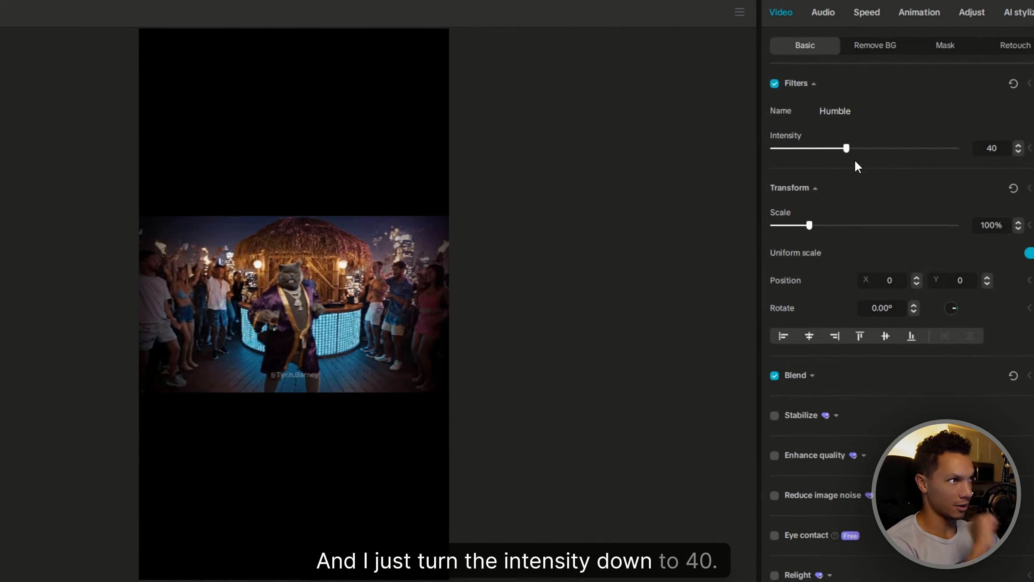
pyautogui.moveTo(844, 154); pyautogui.dragTo(725, 170)
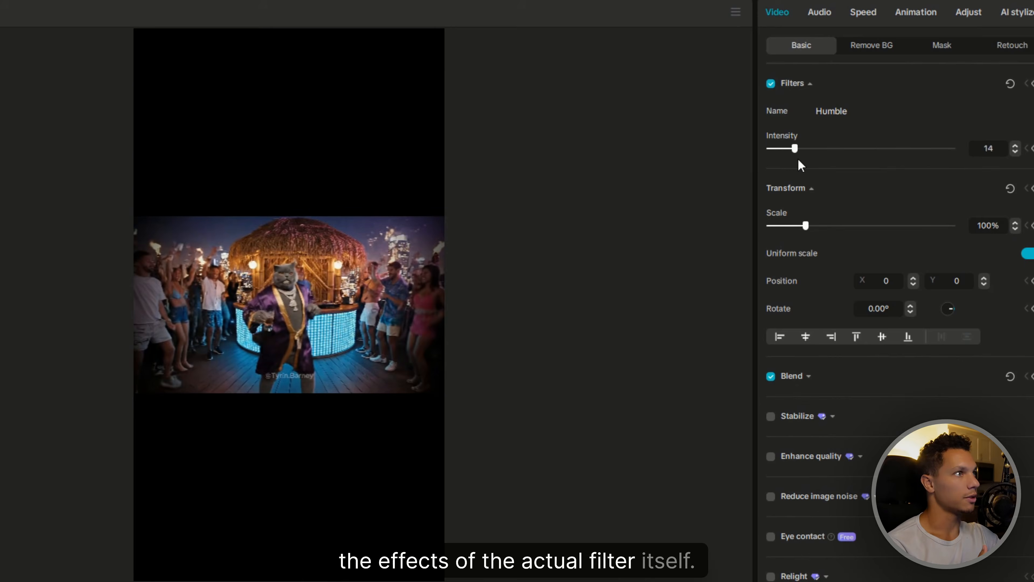
pyautogui.moveTo(822, 165); pyautogui.dragTo(842, 165)
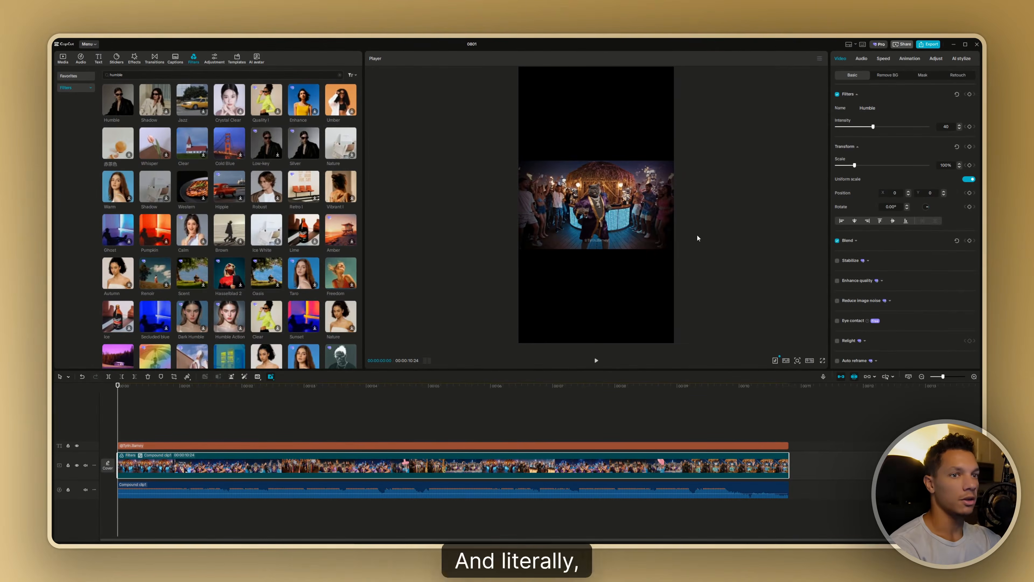
# Step: Add a default text layer above the compound clip, spanning the full length of the video
pyautogui.click(127, 401)
pyautogui.click(98, 58)
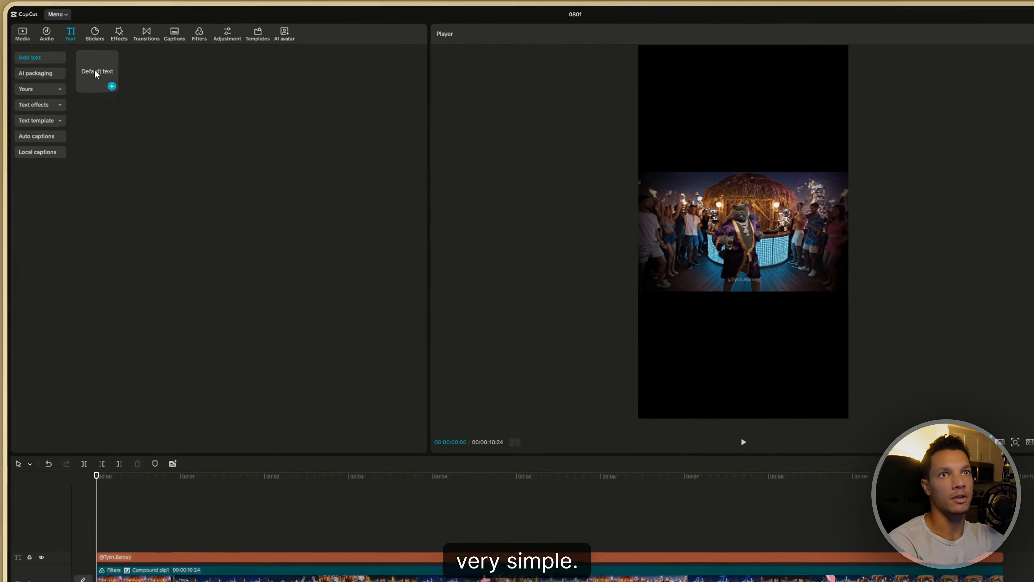
pyautogui.moveTo(100, 80); pyautogui.dragTo(237, 562)
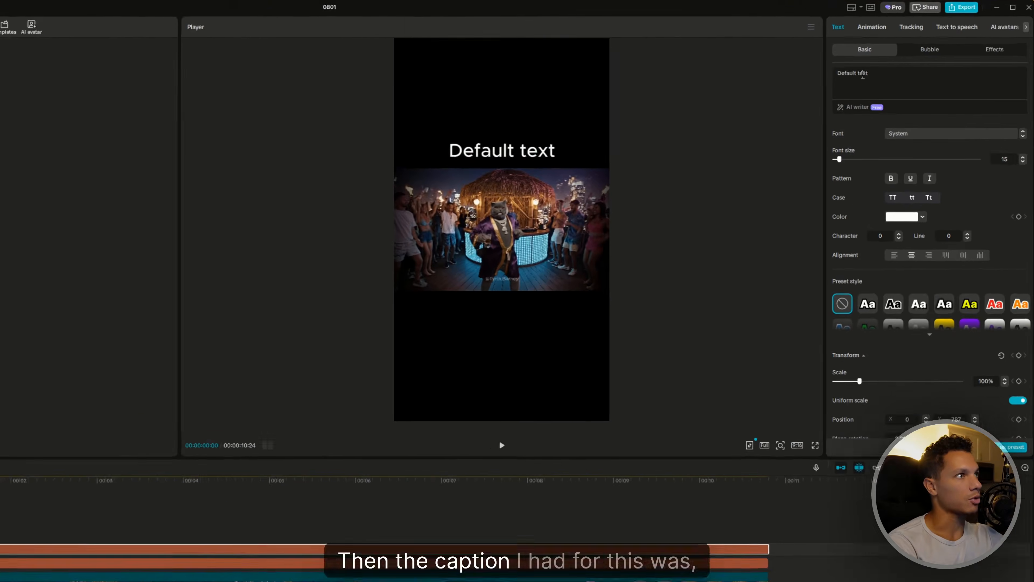
# Step: Replace the default text with the caption "POV: You Left Your Cat At Home", broken onto a second line before "At Home"
pyautogui.click(858, 93)
pyautogui.write('POV: You')
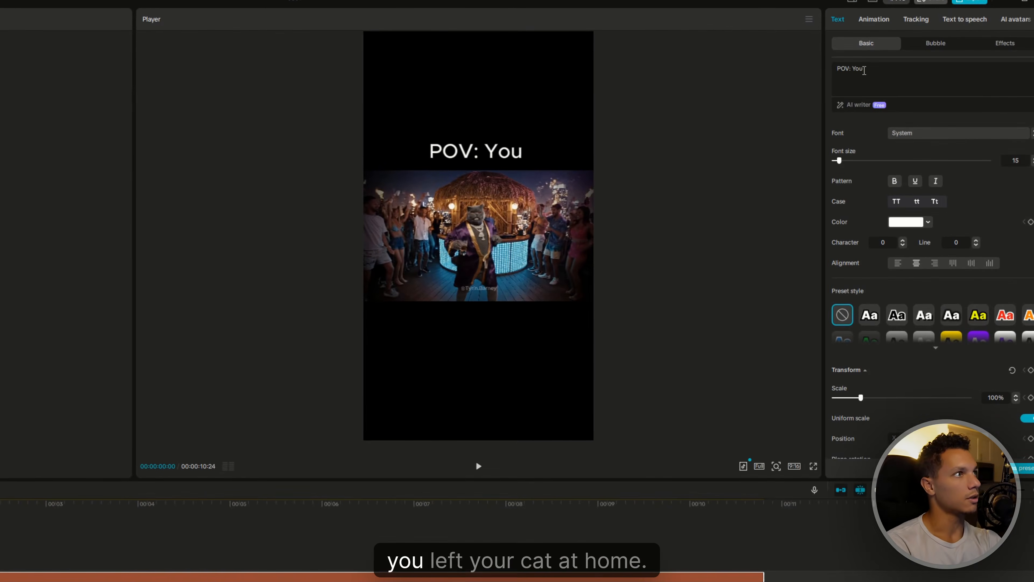
pyautogui.write(' Left Your Cat at')
pyautogui.press('BackSpace')
pyautogui.press('BackSpace')
pyautogui.write('At Home')
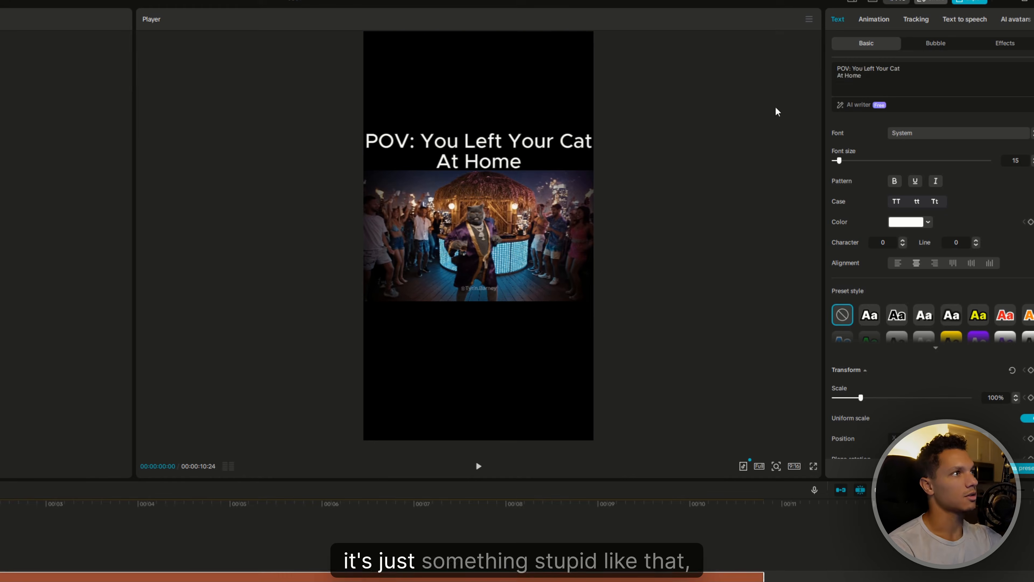
# Step: Scale the caption down to 89% and place it just above the video frame, then deselect it
pyautogui.click(618, 104)
pyautogui.click(545, 144)
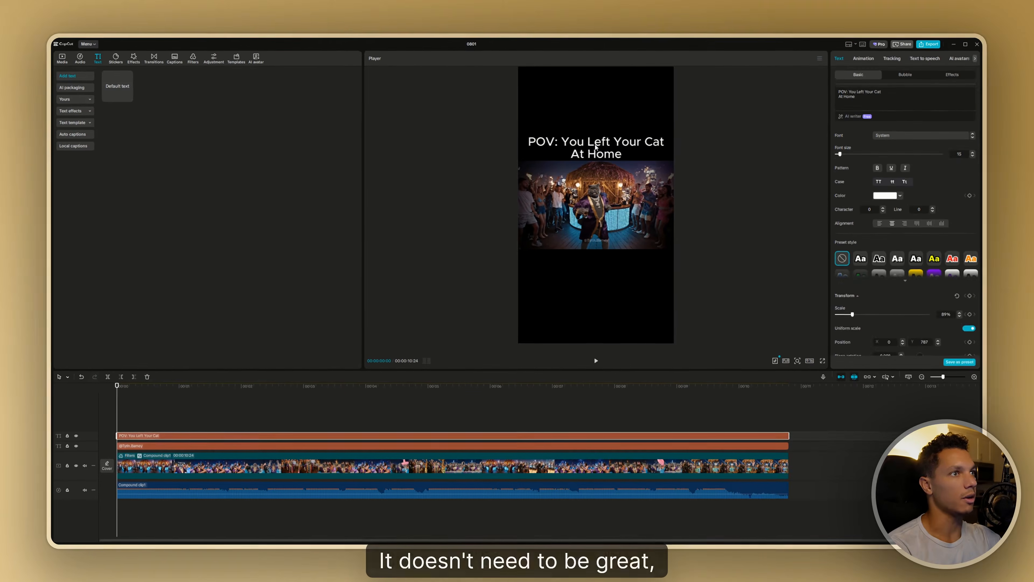
pyautogui.click(702, 125)
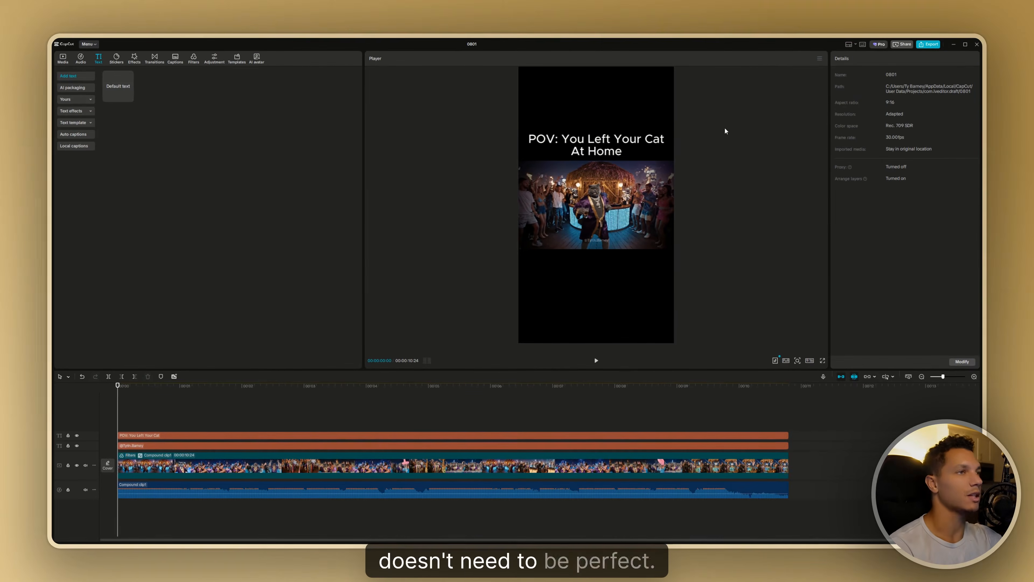